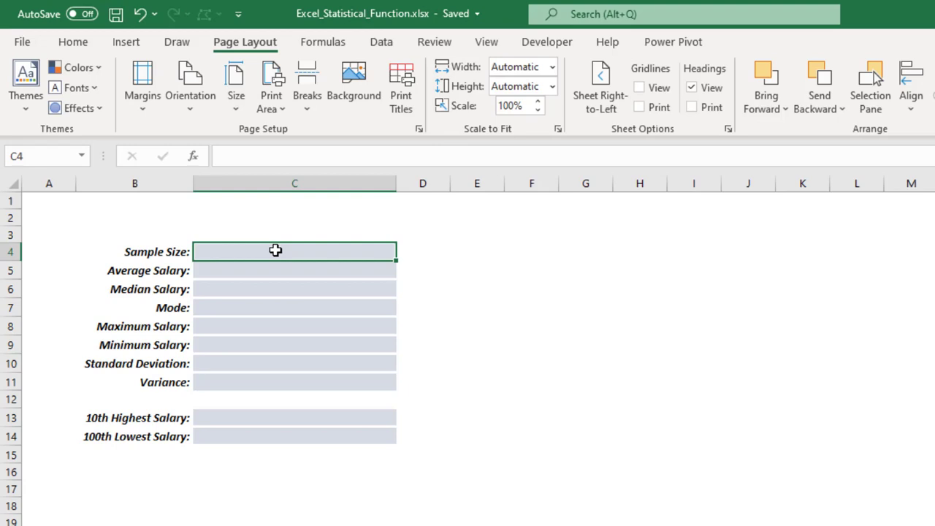
- Calculate the sample size in C4 with COUNT over the whole Salary column E of the Salary Data sheet
text(=)
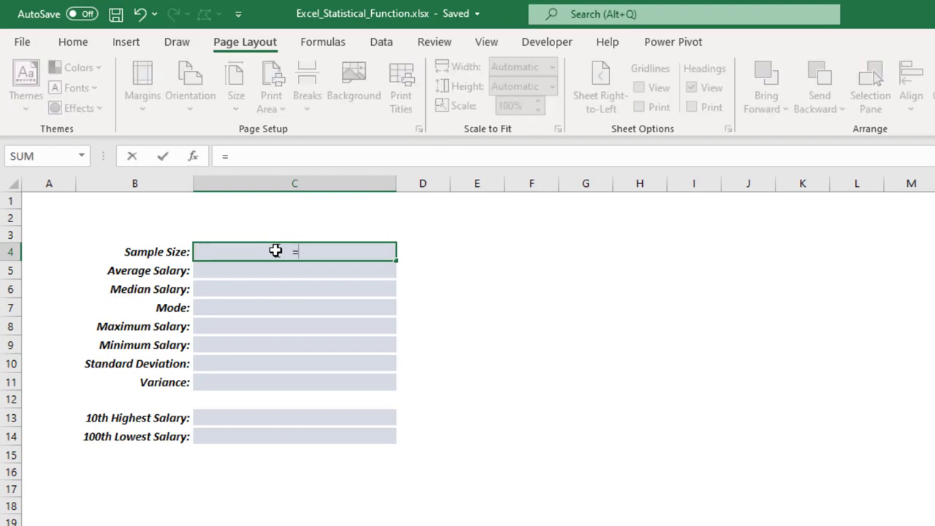
text(count)
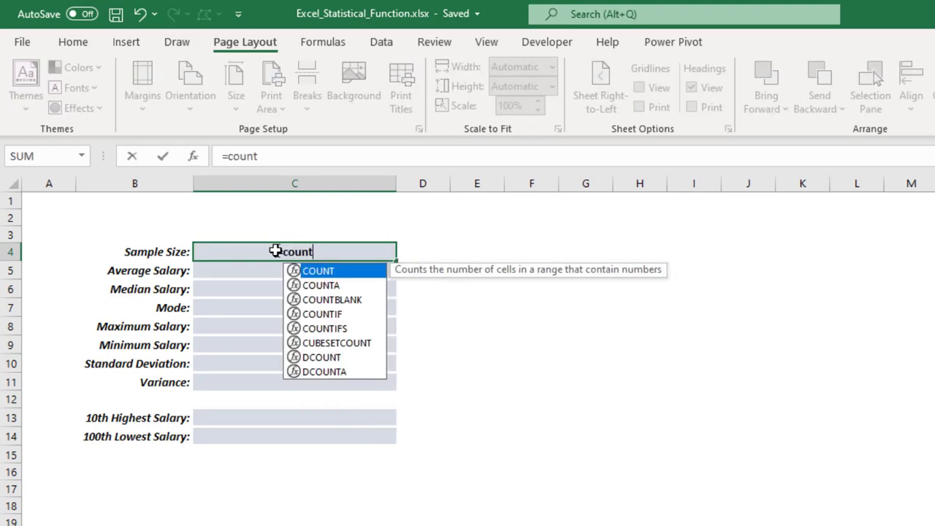
key(Tab)
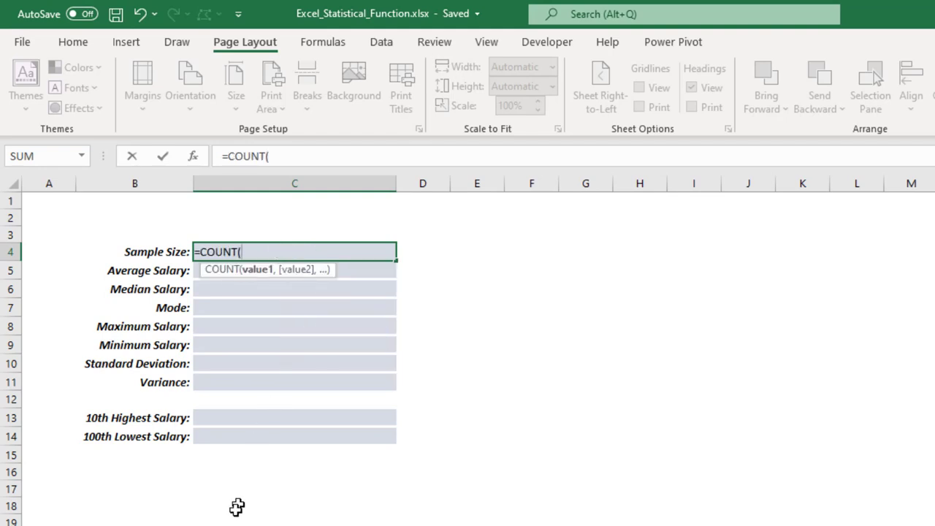
key(ctrl+Page_Up)
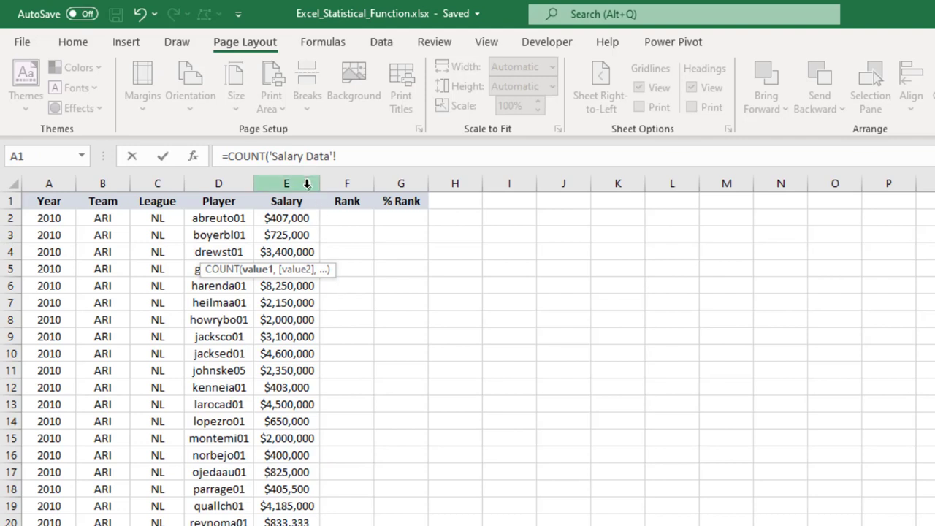
click(302, 181)
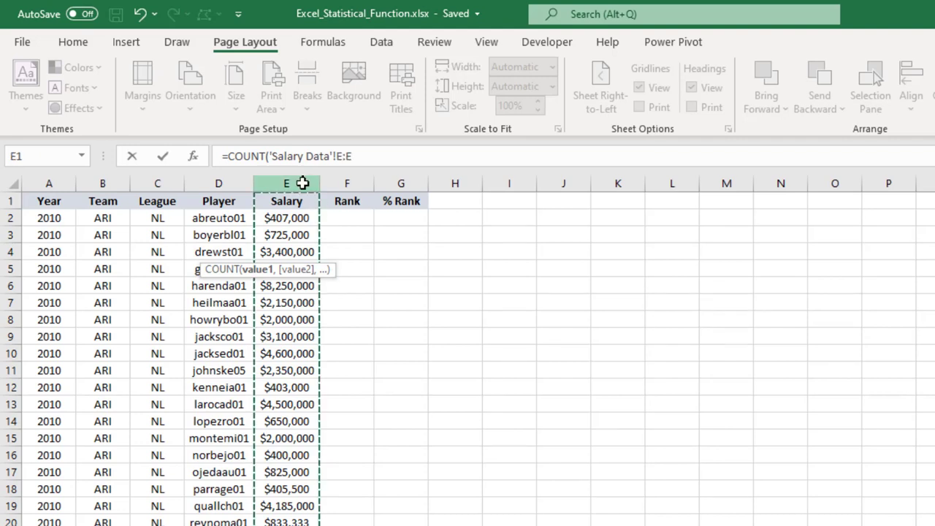
text())
key(Return)
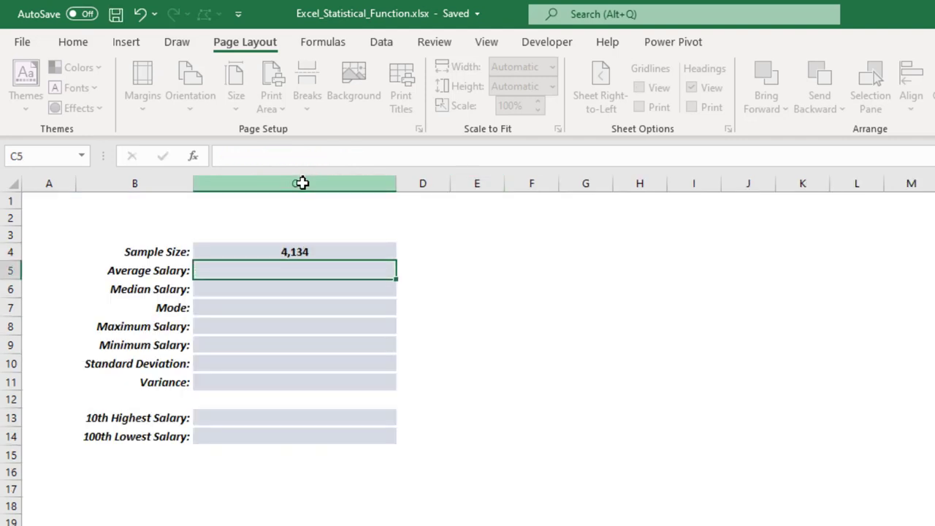
click(282, 251)
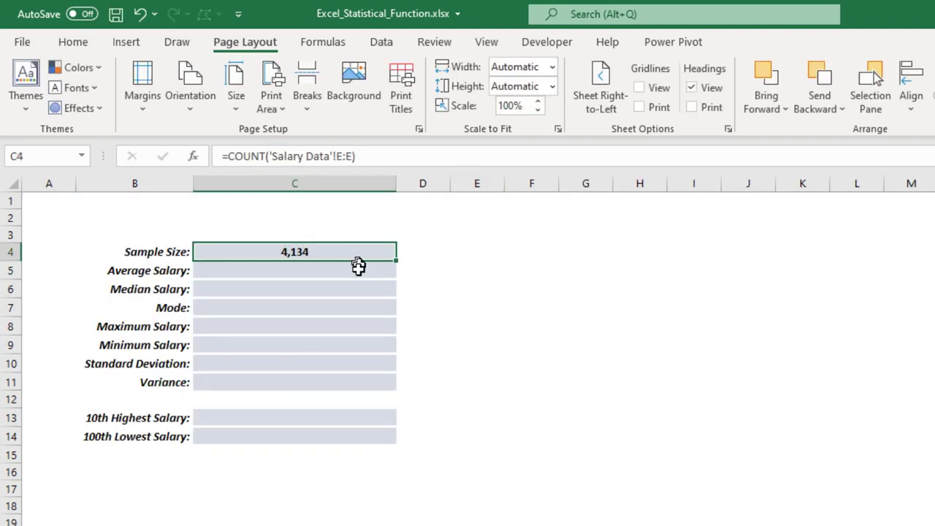
- Calculate the average salary in C5 with AVERAGE over column E of the Salary Data sheet
click(277, 271)
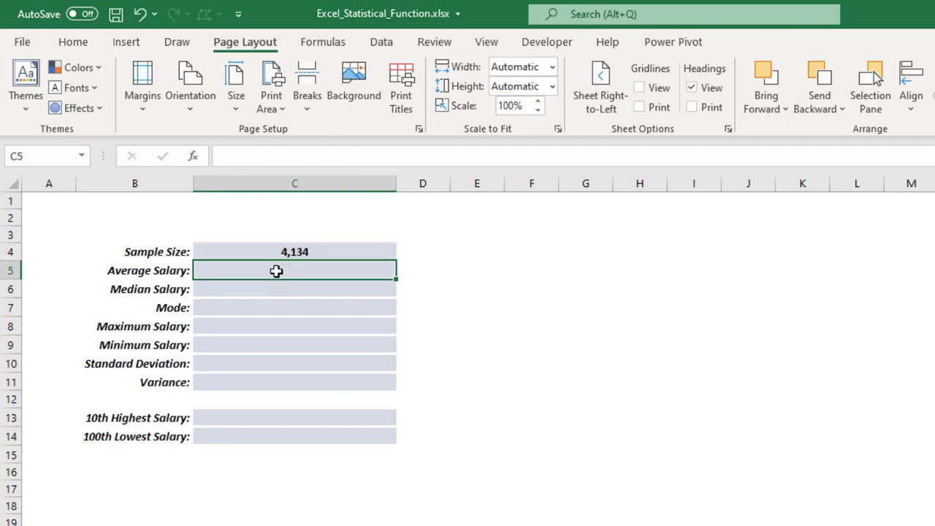
text(=avw)
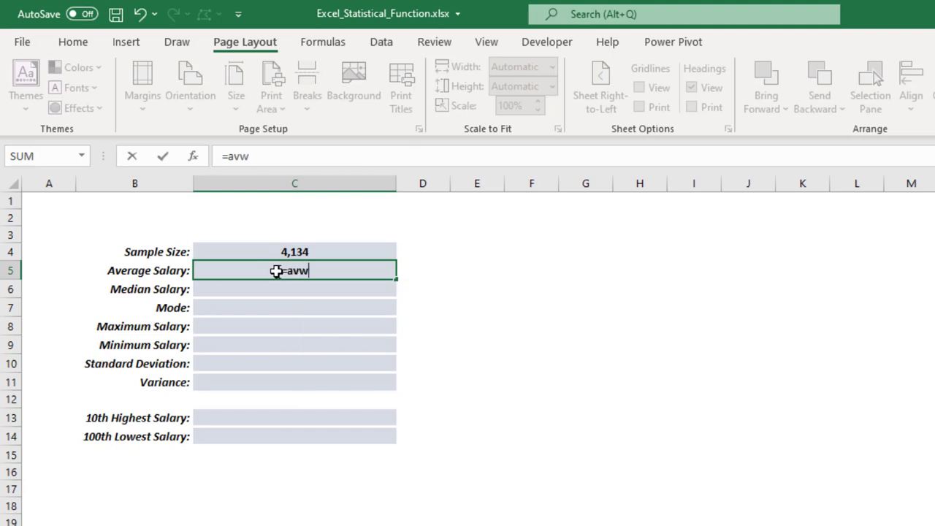
key(BackSpace)
text(e)
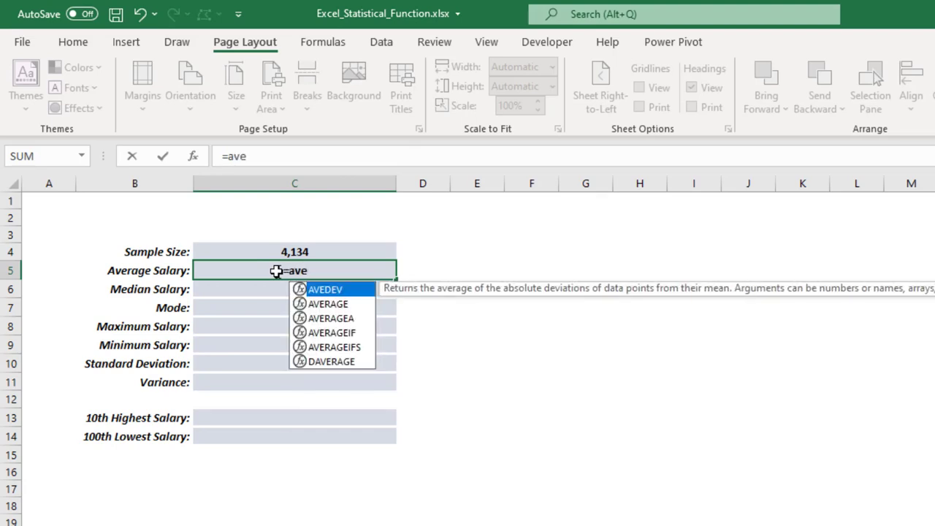
key(Down)
key(Tab)
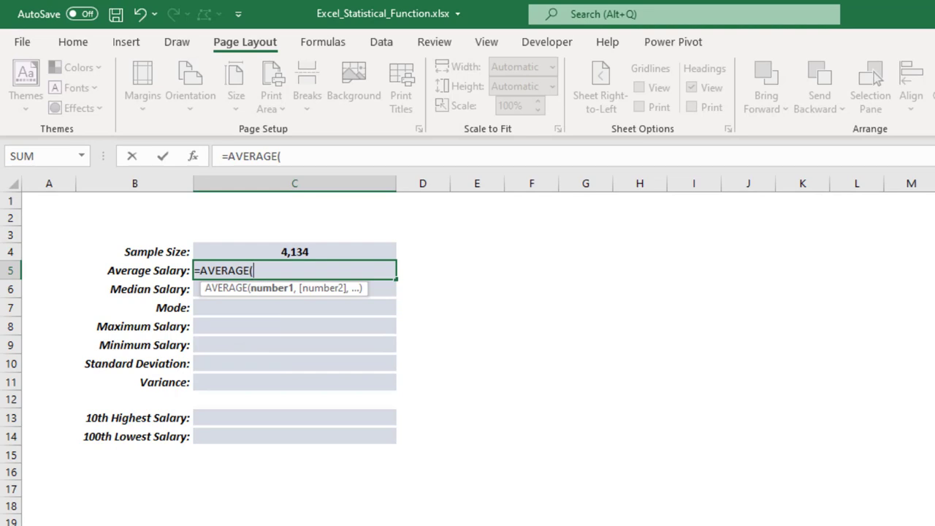
click(314, 523)
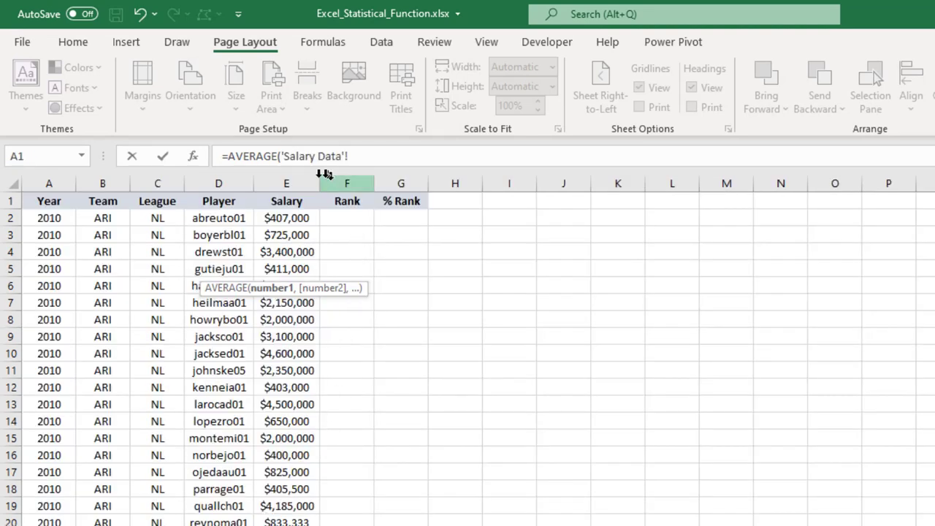
click(293, 180)
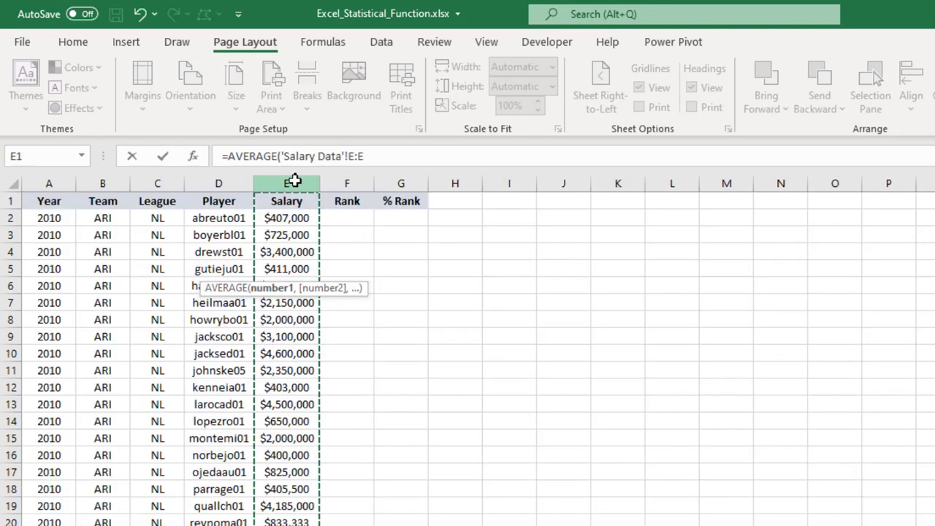
key(Return)
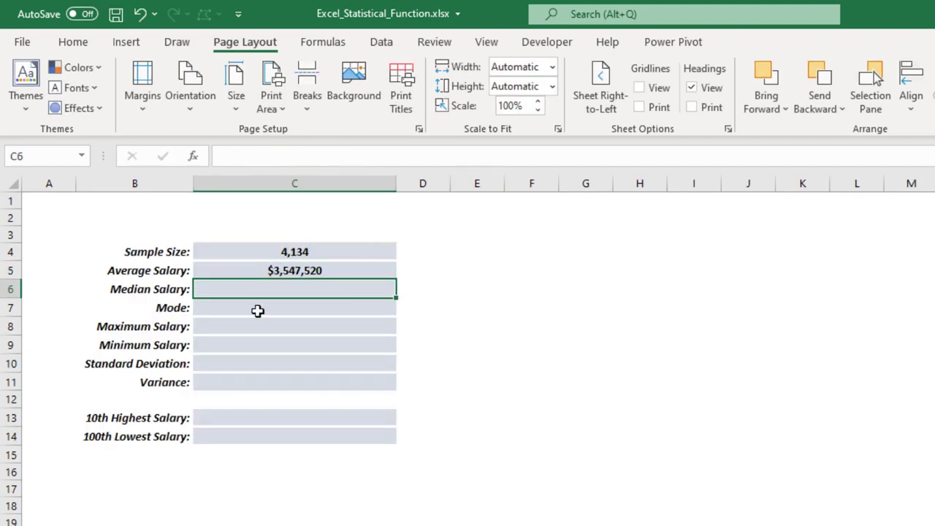
- Calculate the median salary in C6 with MEDIAN over column E of the Salary Data sheet
text(=med)
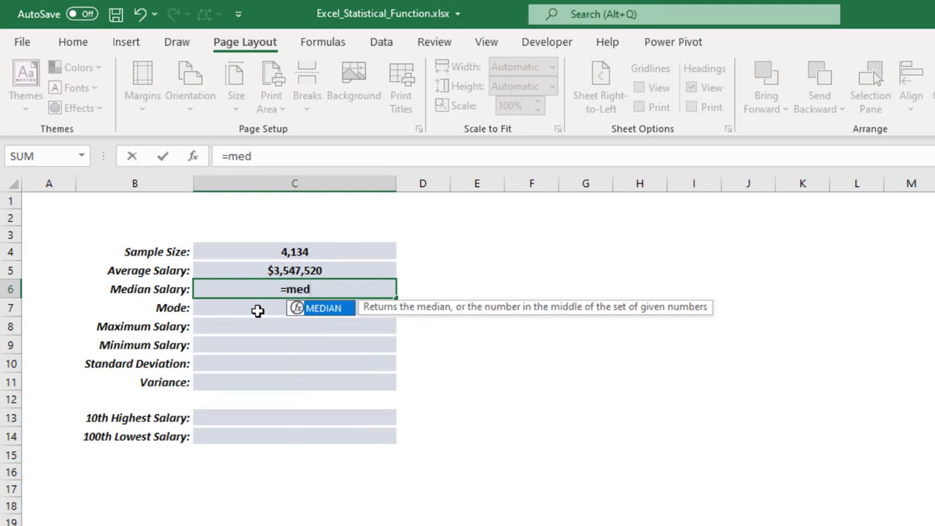
key(Tab)
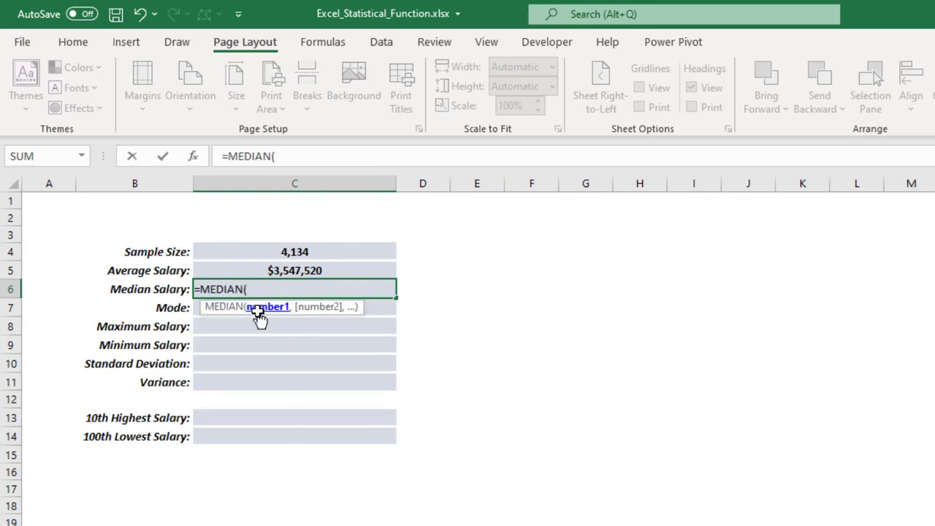
click(219, 525)
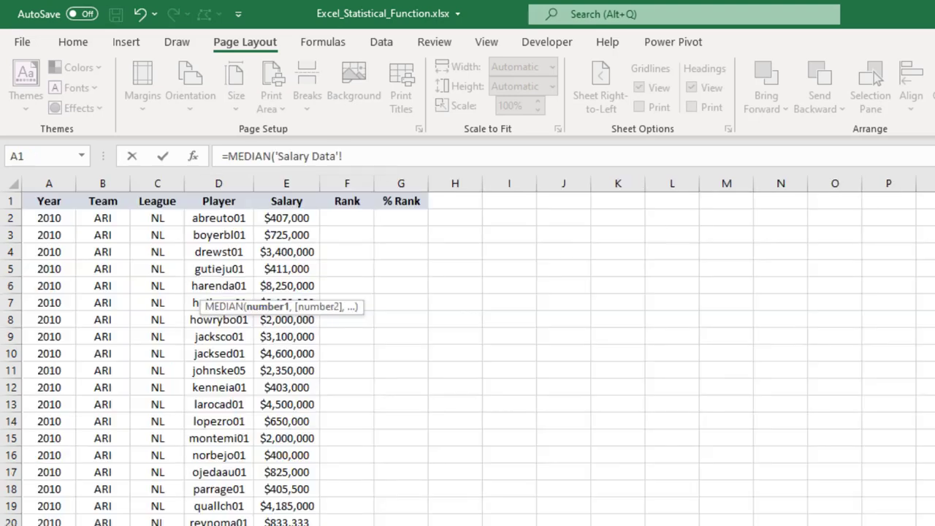
click(288, 182)
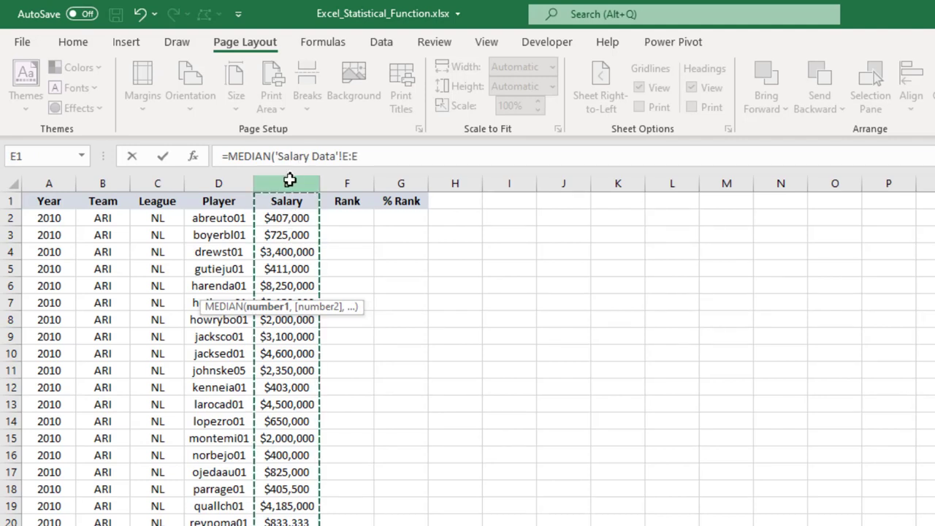
text())
key(Return)
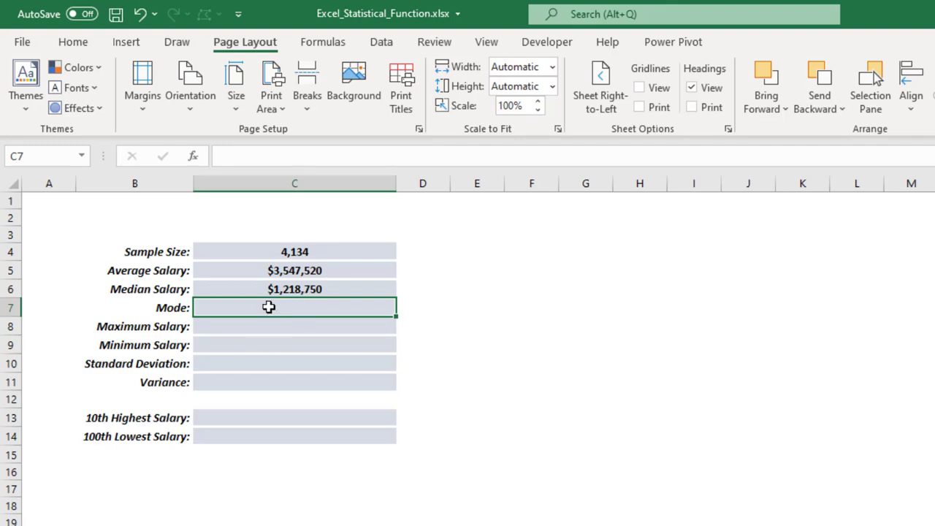
- Calculate the salary mode in C7 with MODE.MULT over column E of the Salary Data sheet
text(=mode)
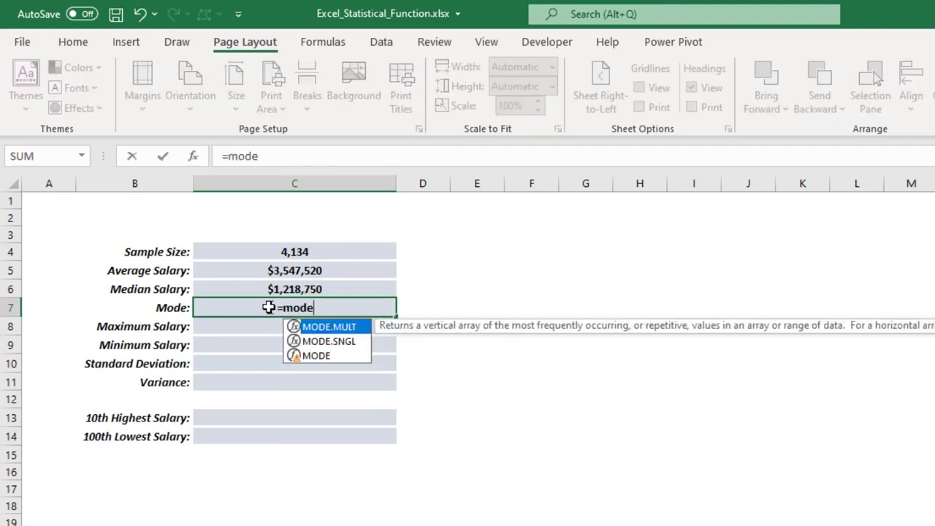
key(Tab)
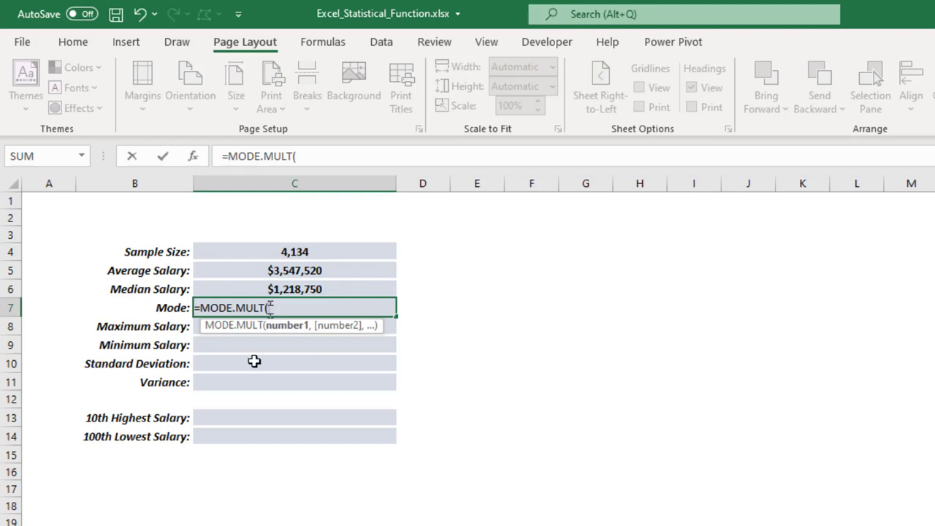
click(149, 524)
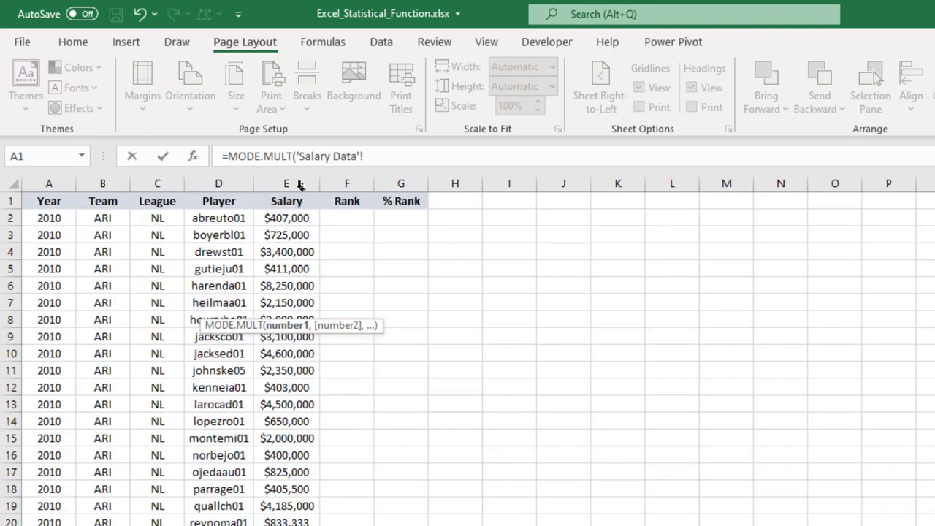
click(300, 185)
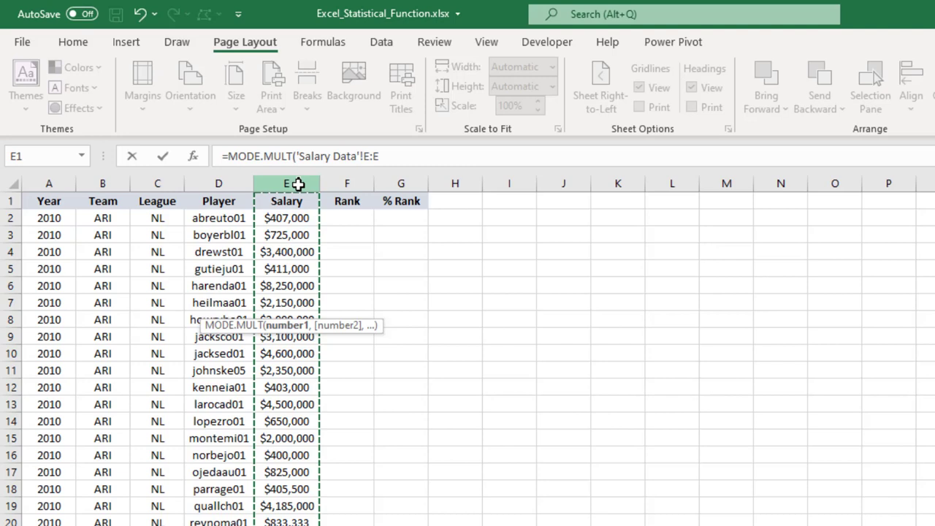
text())
key(Return)
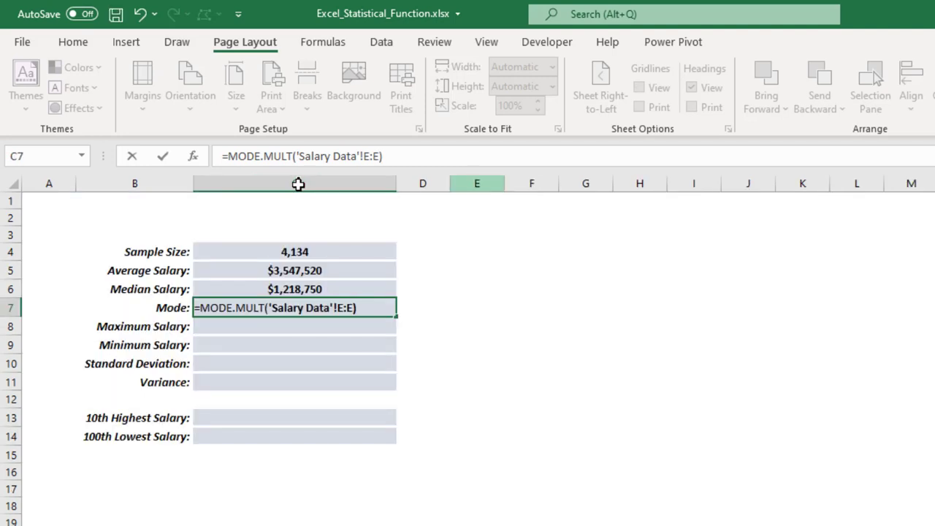
click(314, 334)
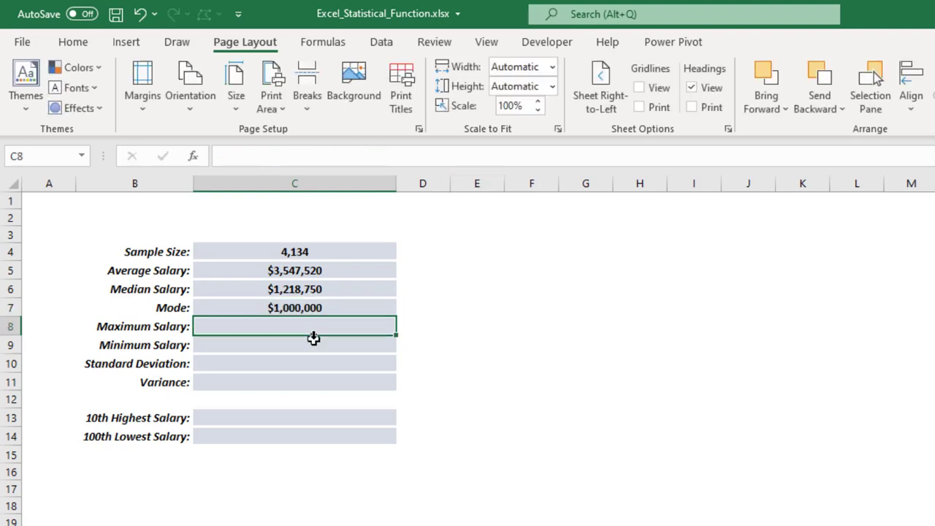
- Change the function in the C7 mode formula to MODE, keeping the Salary Data column E reference
click(307, 304)
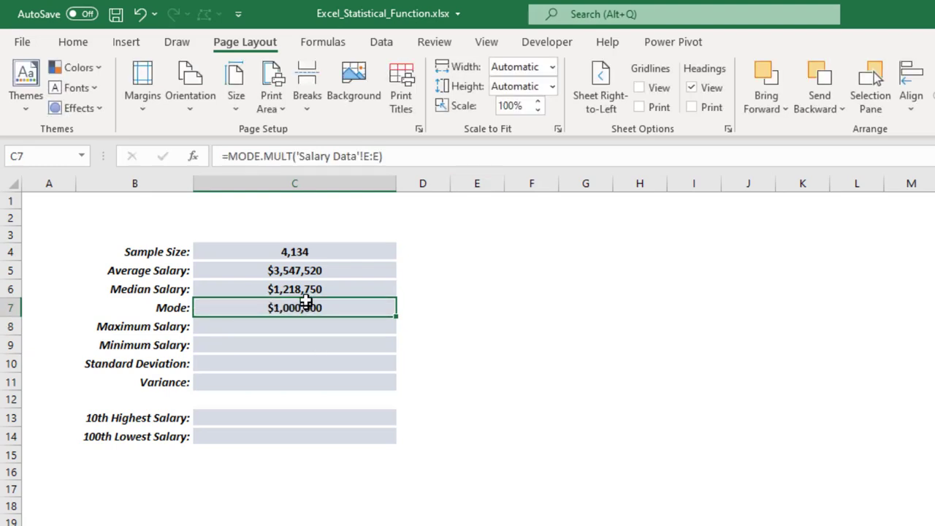
click(293, 157)
key(BackSpace)
key(BackSpace)
key(BackSpace)
key(BackSpace)
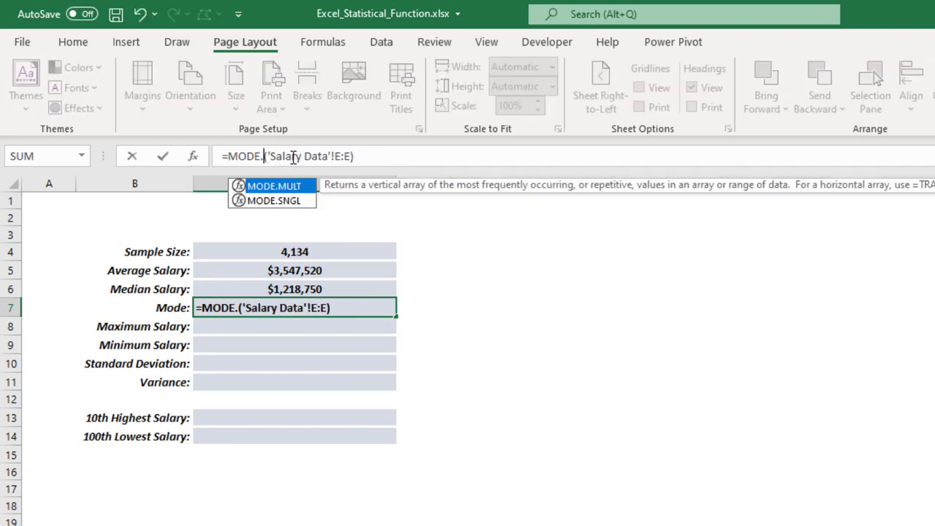
key(BackSpace)
key(Down)
key(Down)
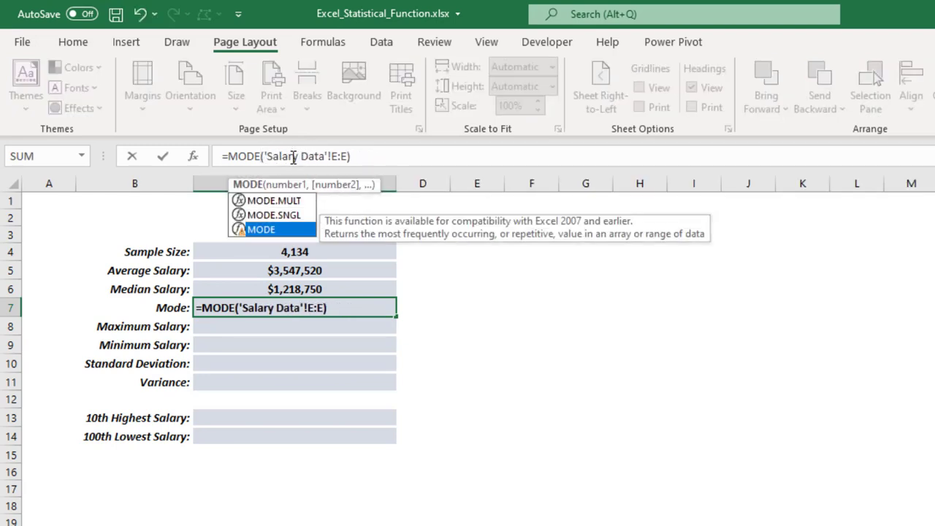
key(Right)
key(Right)
key(Right)
key(Right)
key(Right)
key(Right)
key(Right)
key(Right)
key(Right)
key(Right)
key(Right)
key(Right)
key(Right)
key(Right)
key(Right)
key(Right)
key(Right)
key(Right)
key(Right)
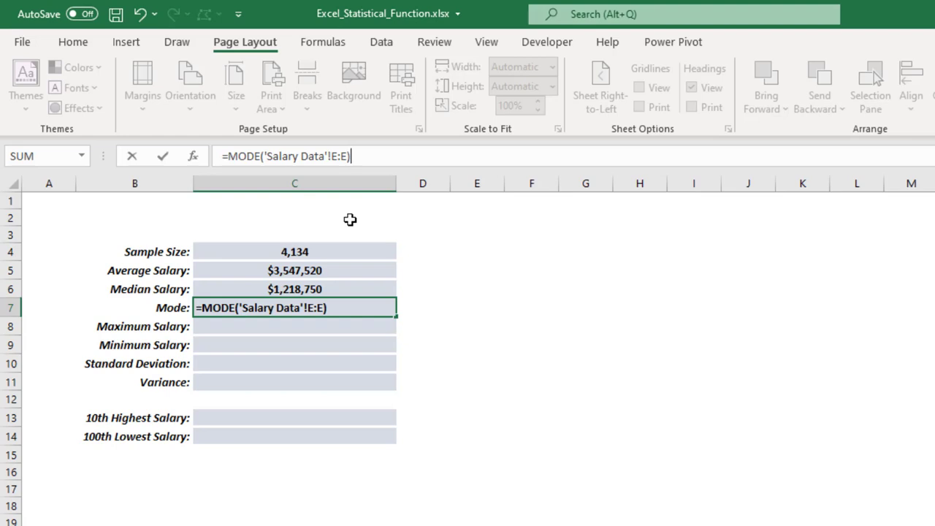
key(Return)
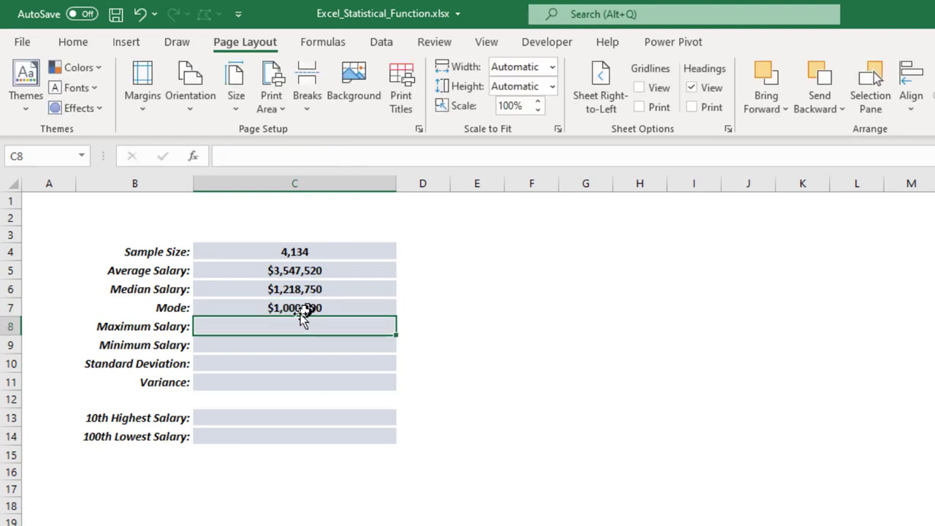
- Calculate the maximum salary in C8 with MAX over column E of the Salary Data sheet
text(=m)
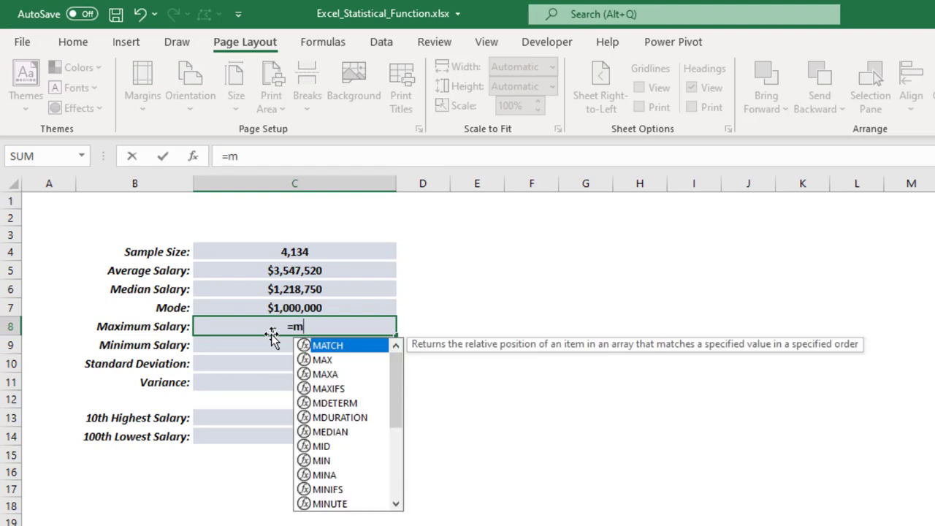
text(ax)
key(Tab)
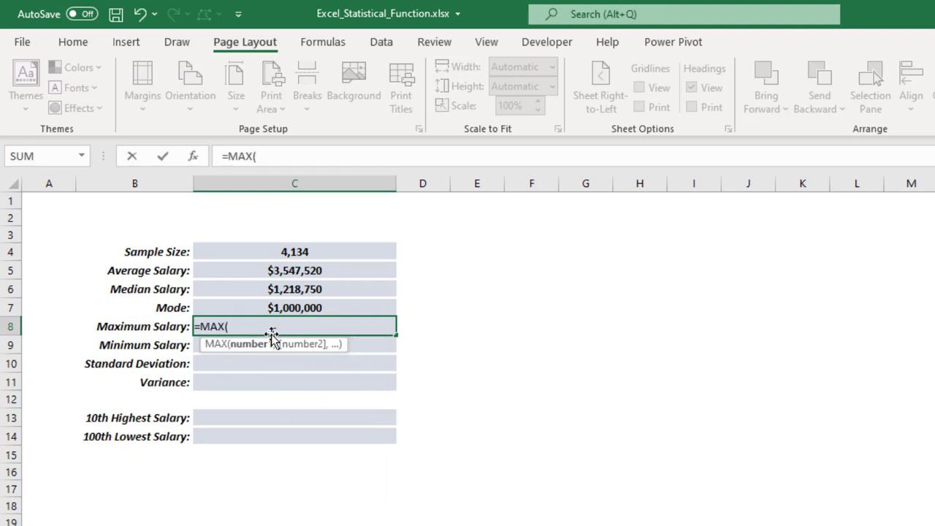
click(200, 524)
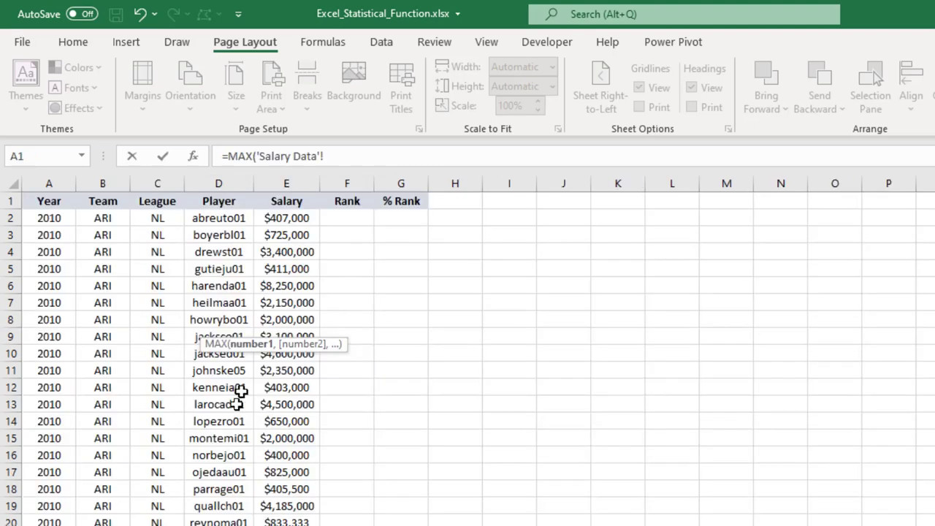
click(298, 181)
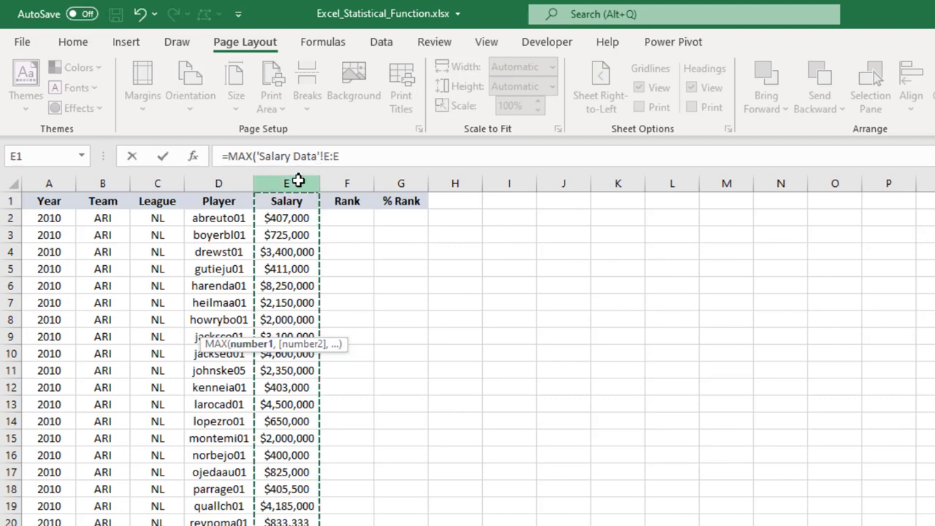
text())
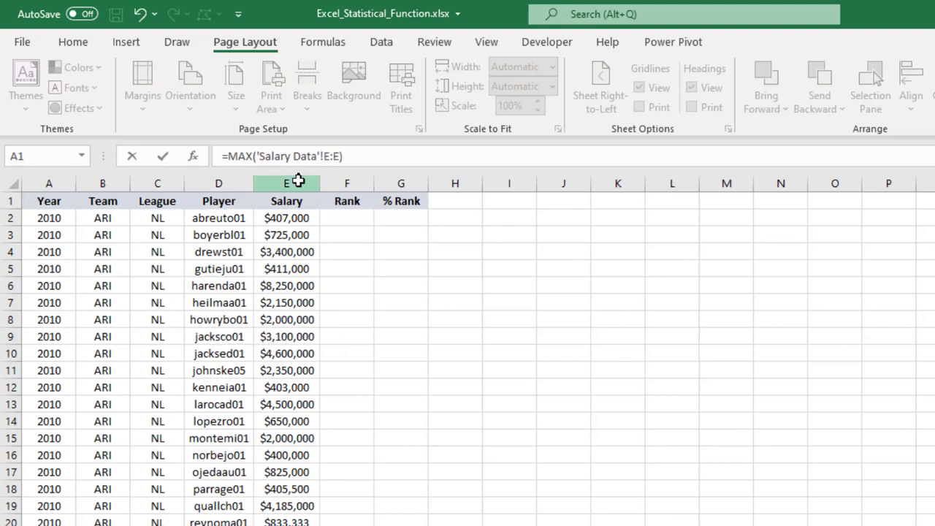
key(Return)
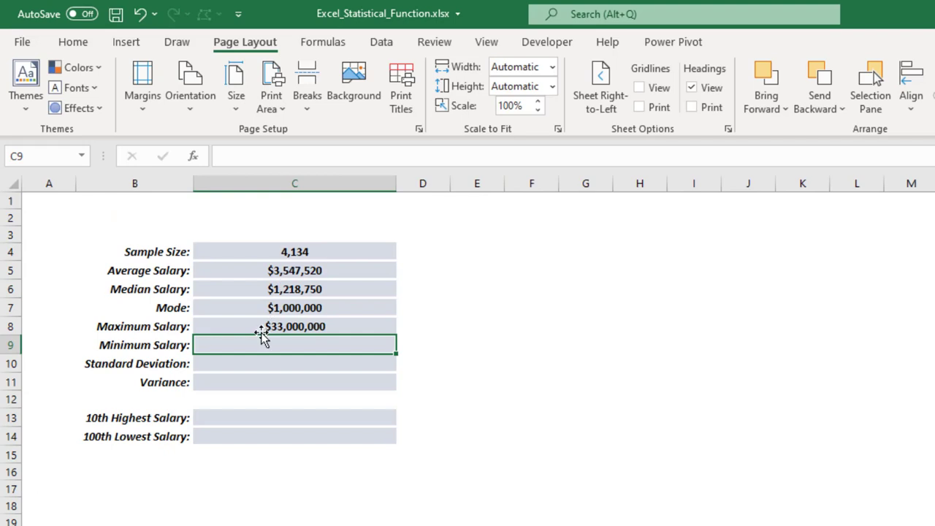
- Calculate the minimum salary in C9 with MIN over column E of the Salary Data sheet
text(=min)
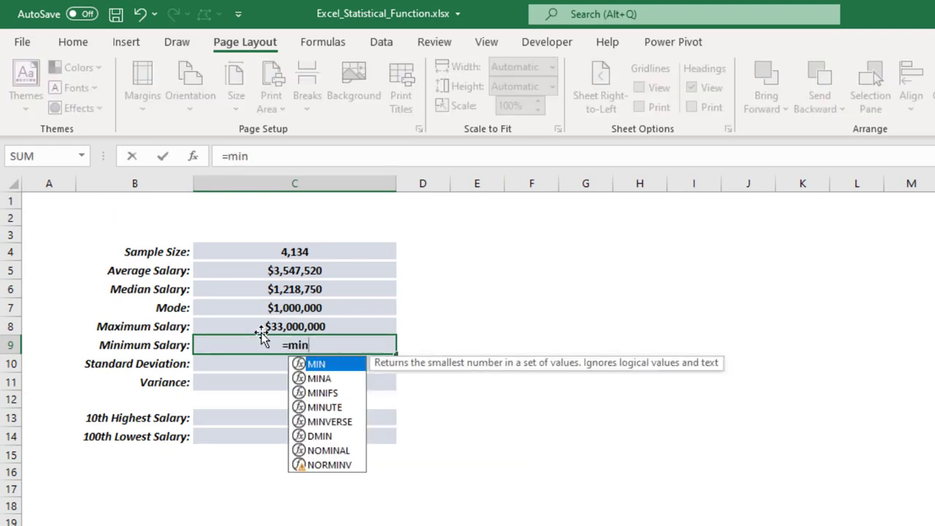
key(Tab)
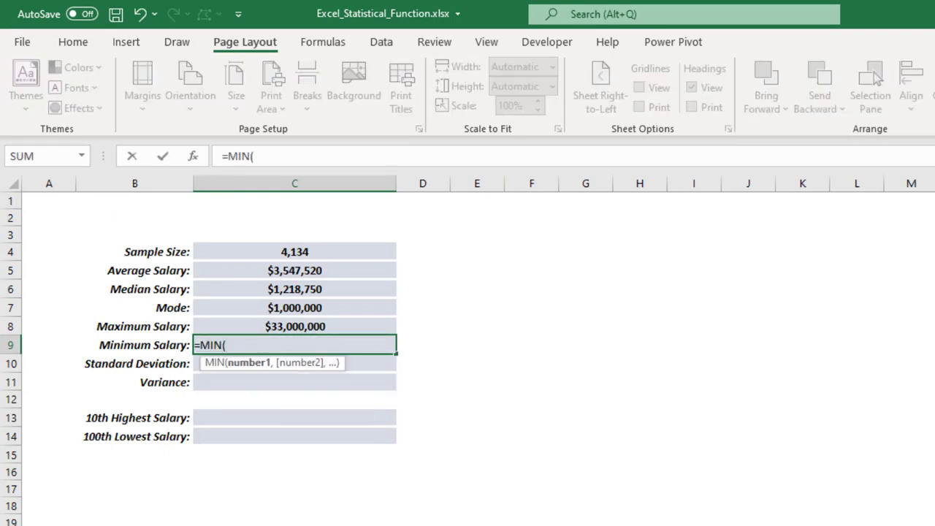
click(226, 525)
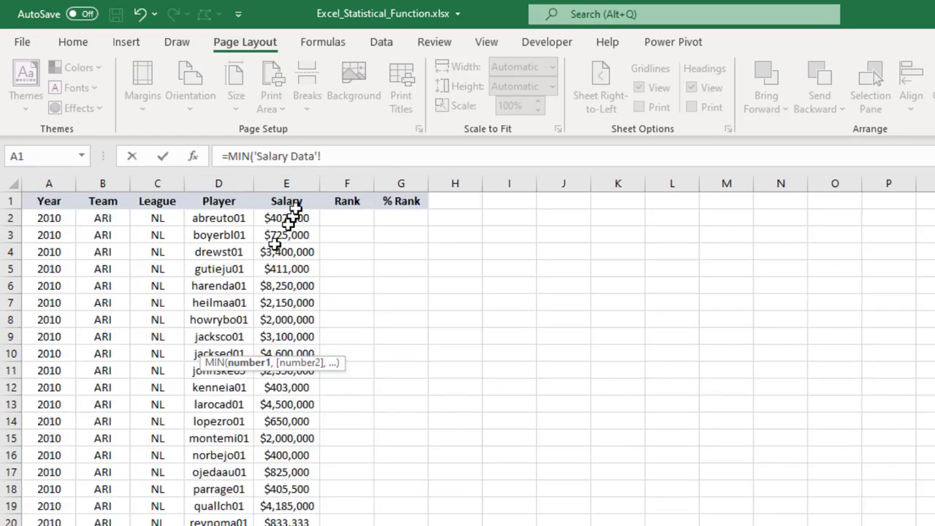
click(292, 182)
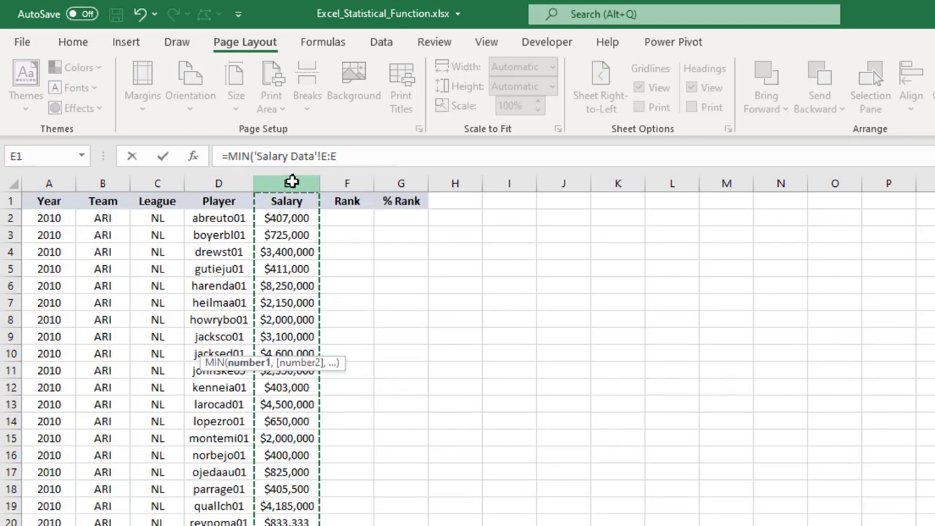
text())
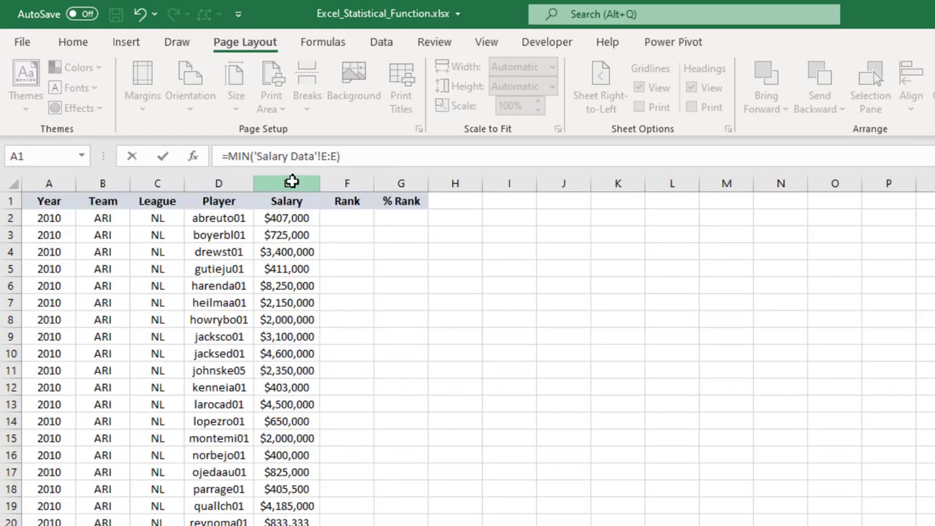
key(Return)
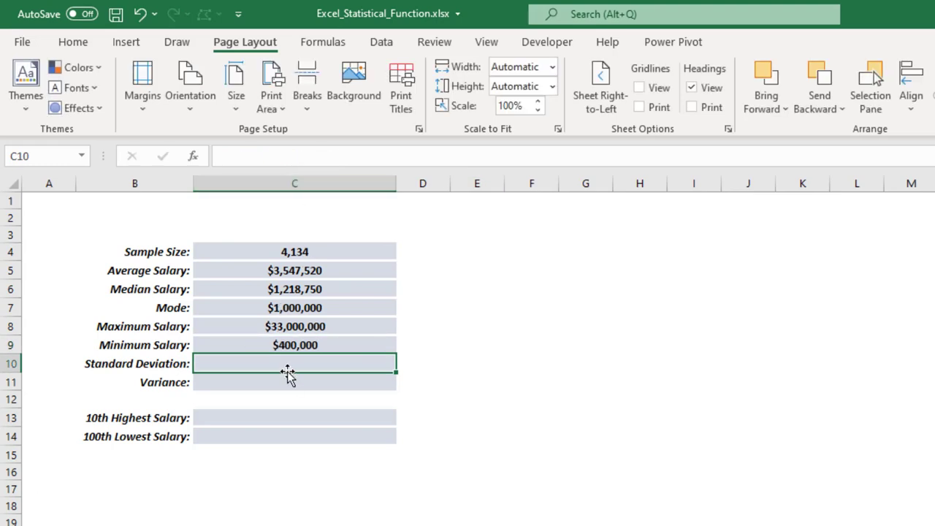
- Calculate the standard deviation in C10 with STDEV over column E of the Salary Data sheet
text(=st)
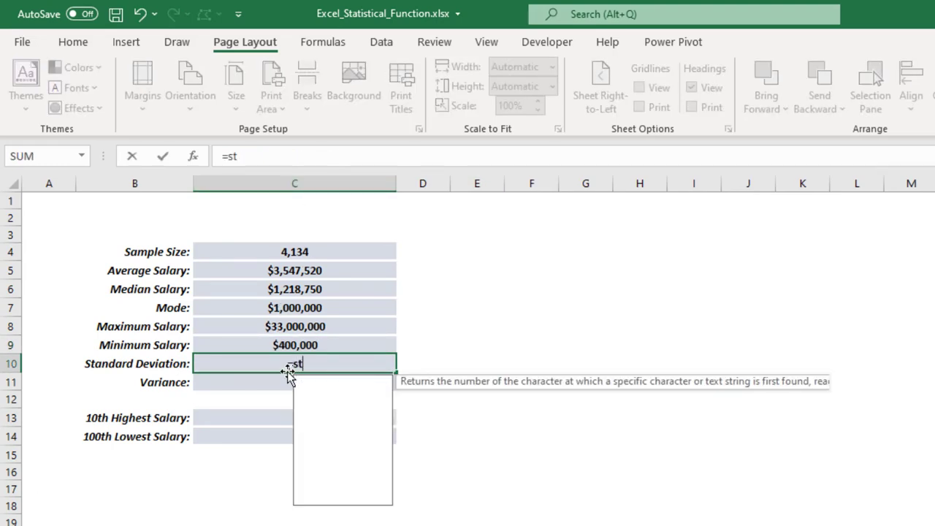
text(de)
key(Down)
key(Down)
key(Down)
key(Down)
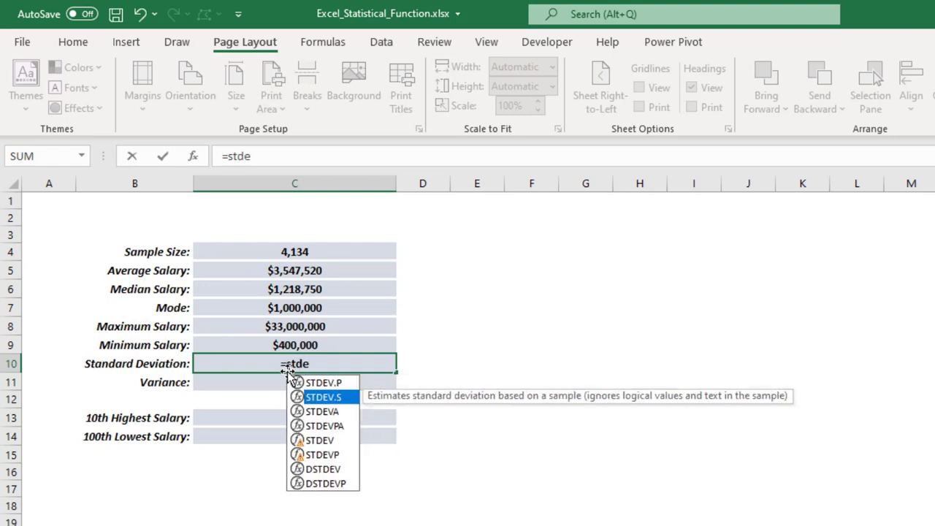
key(Tab)
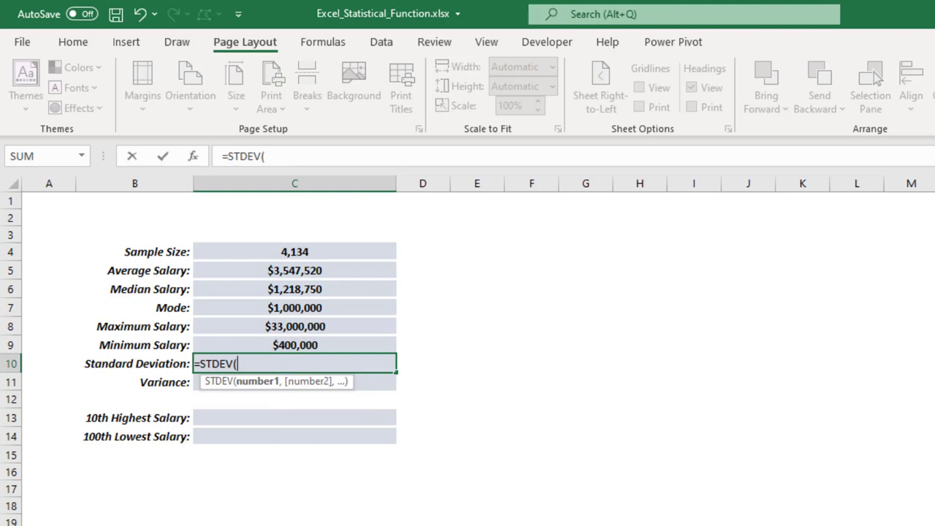
key(ctrl+Page_Down)
click(301, 181)
text())
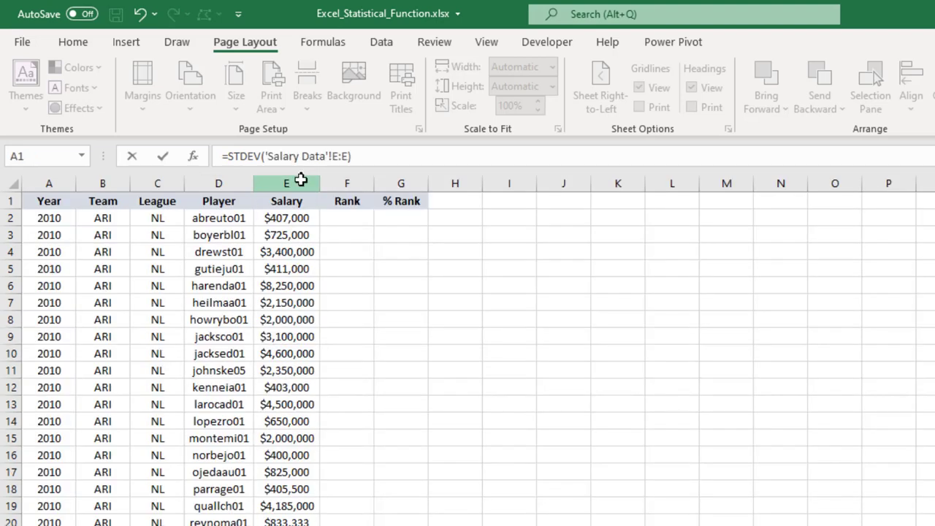
key(Return)
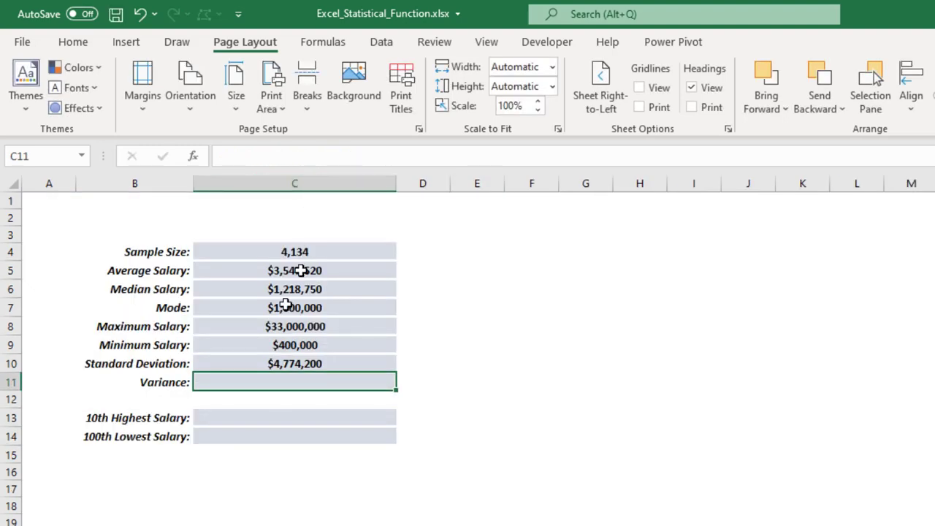
- Calculate the variance in C11 with VAR over column E of the Salary Data sheet
text(=)
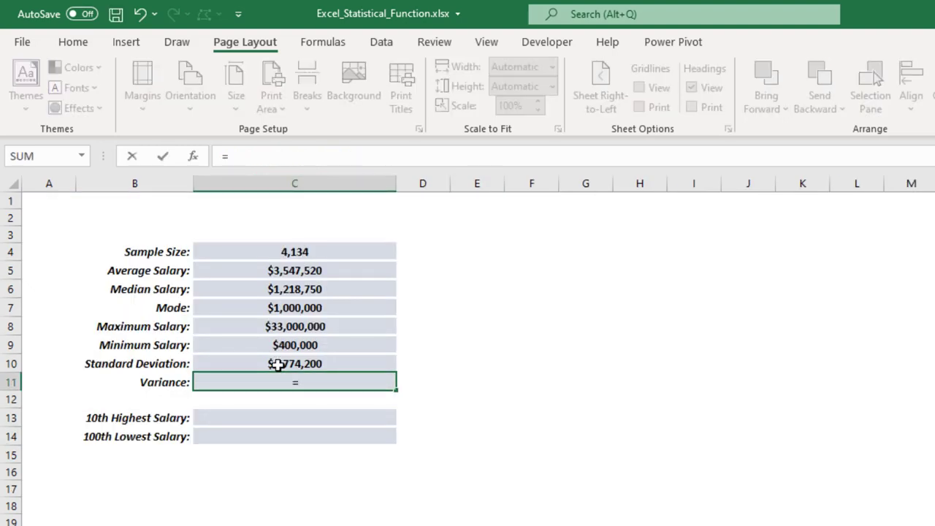
text(var)
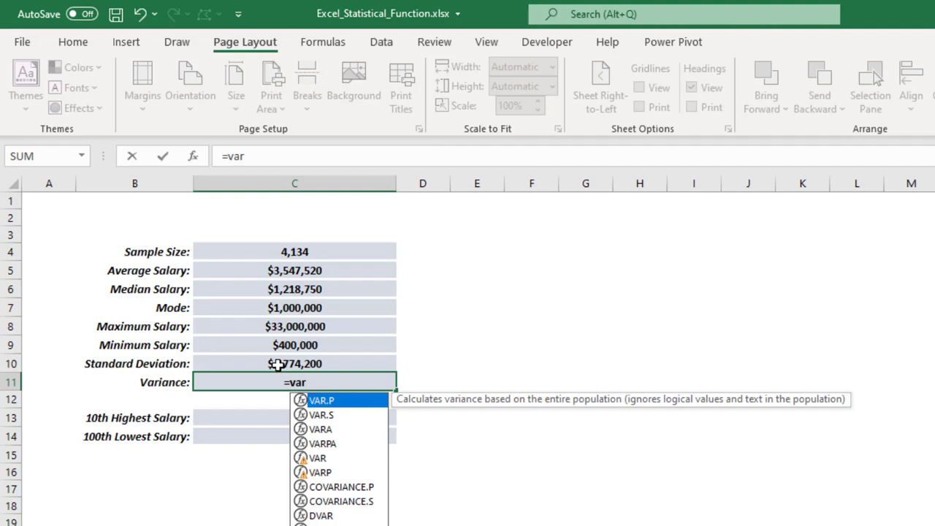
key(Down)
key(Down)
key(Down)
key(Down)
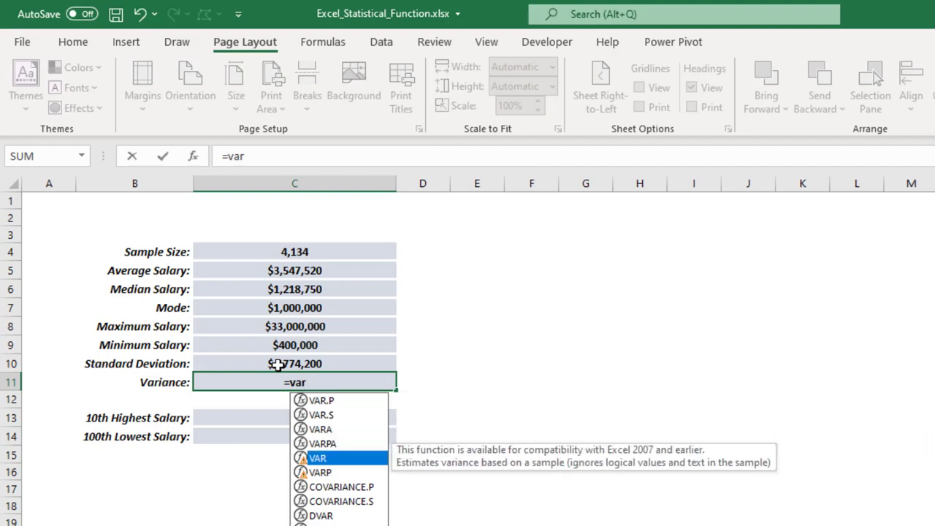
key(Tab)
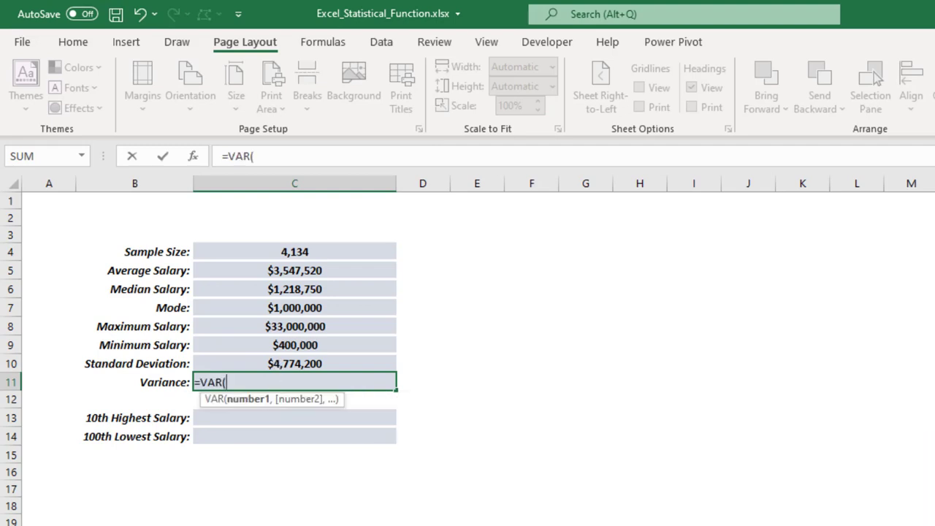
click(186, 524)
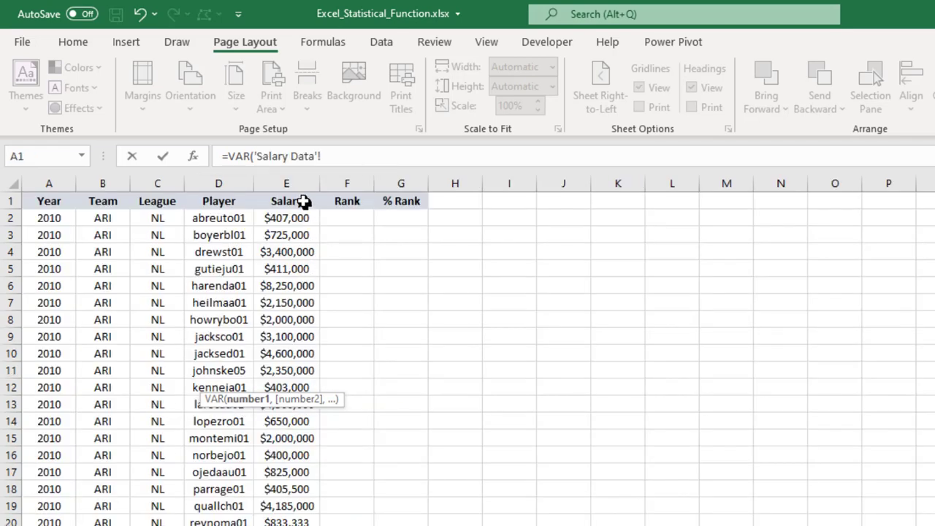
click(296, 178)
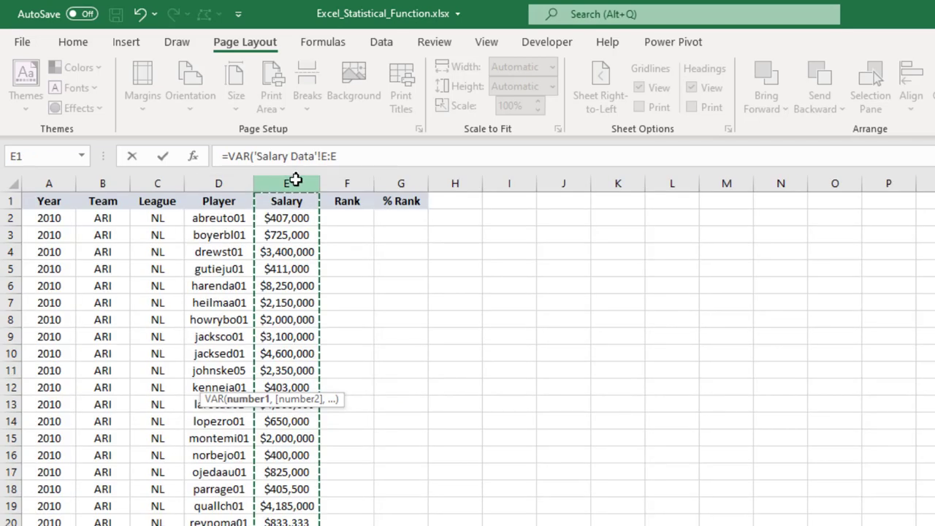
key(Return)
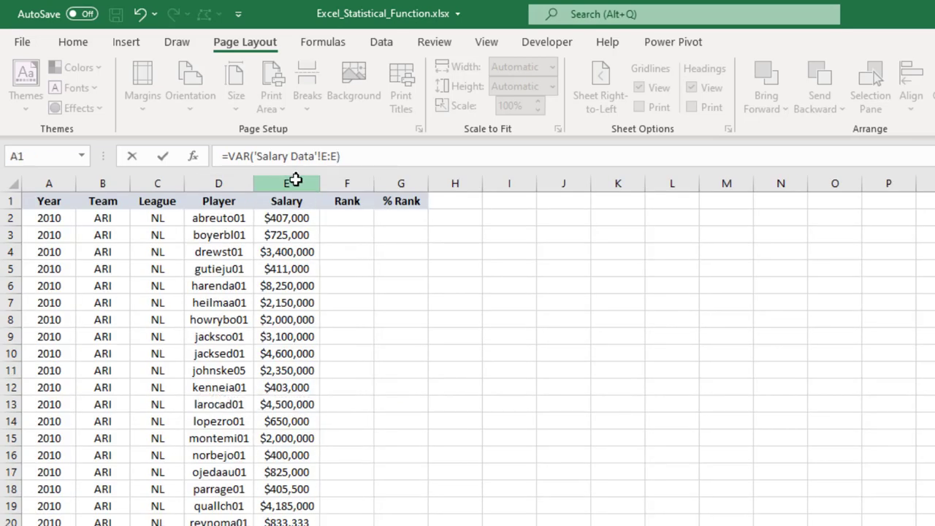
- Calculate the 10th highest salary in C13 with LARGE over column E of the Salary Data sheet and k of 10
click(265, 421)
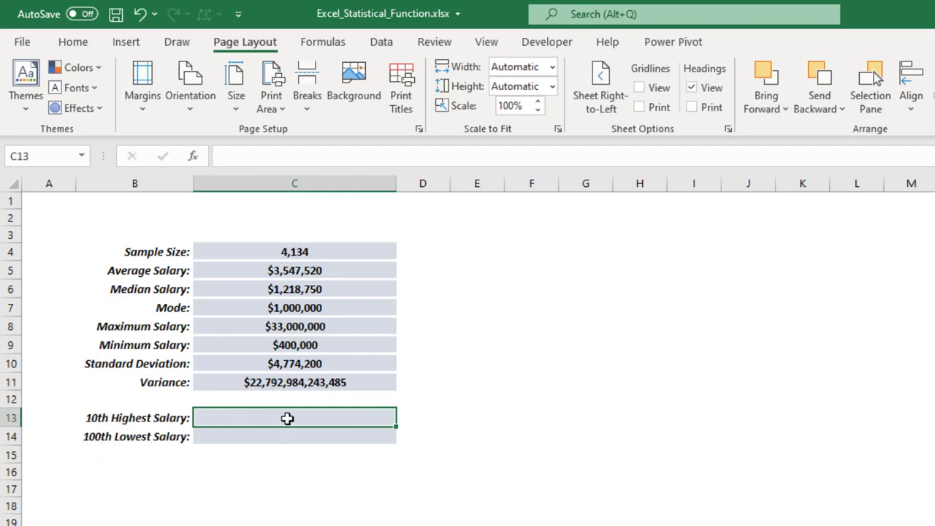
text(=)
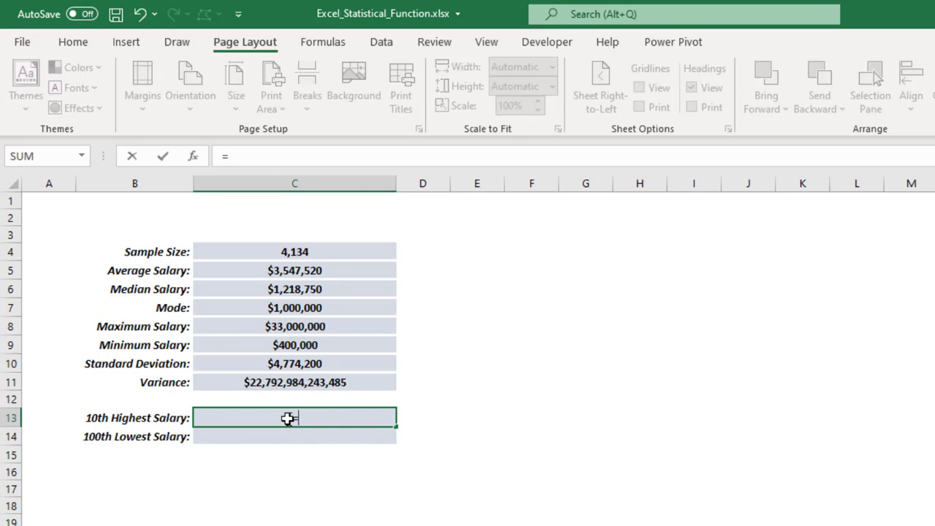
text(la)
key(Tab)
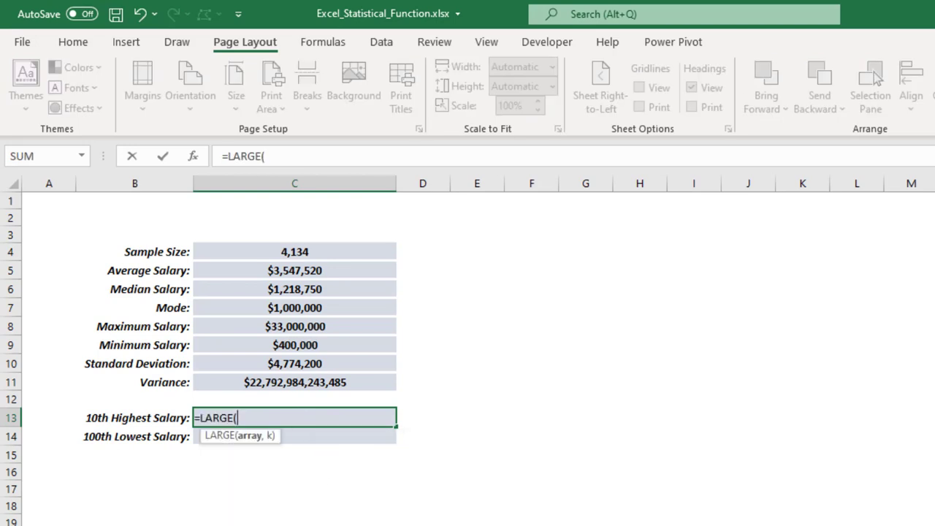
click(239, 524)
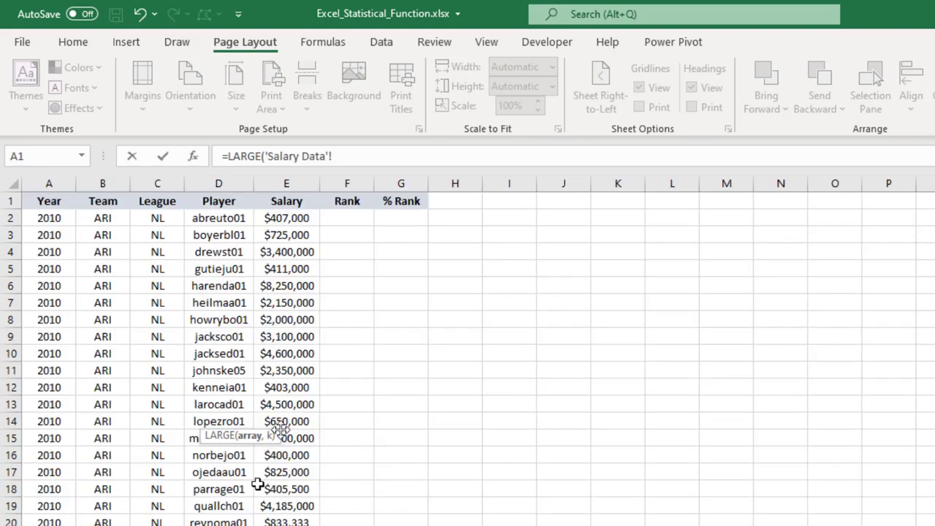
click(295, 183)
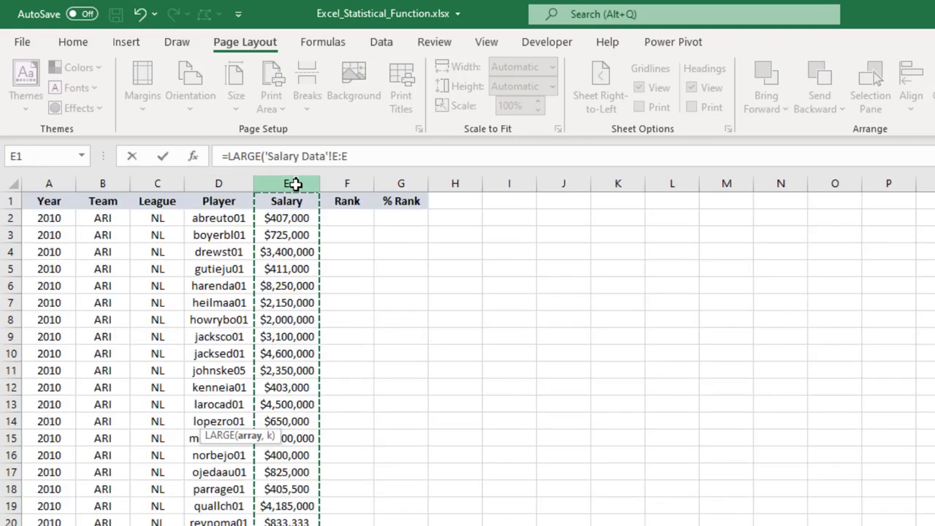
text(,)
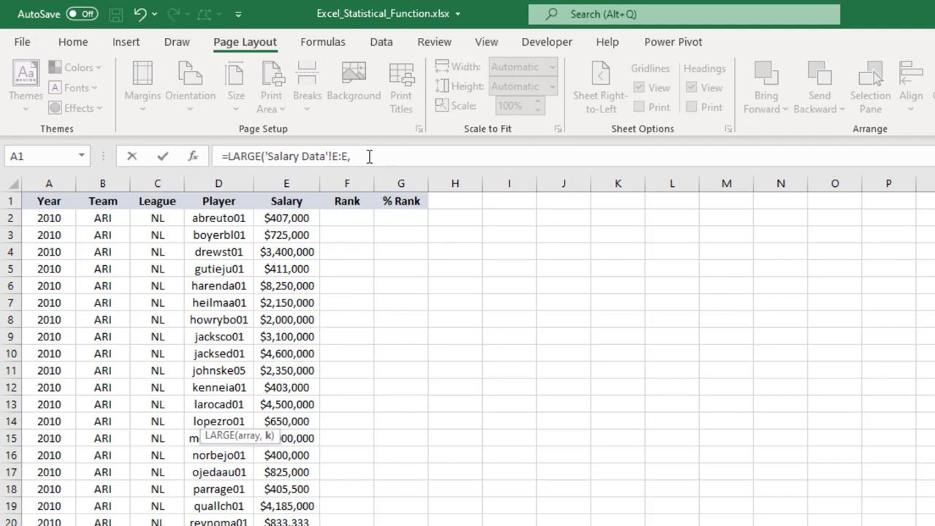
text(10))
key(Return)
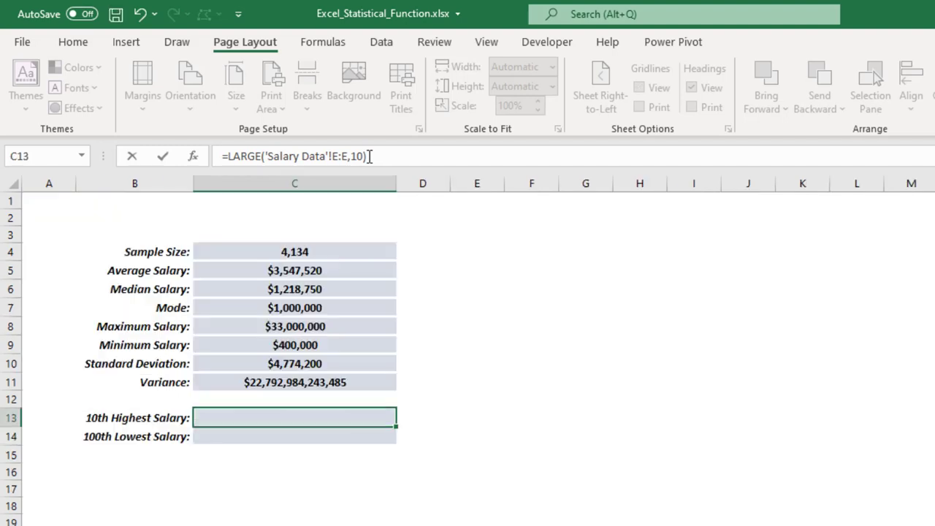
- Copy the 10th highest salary formula from C13 down to C14 for the 100th lowest salary
click(292, 415)
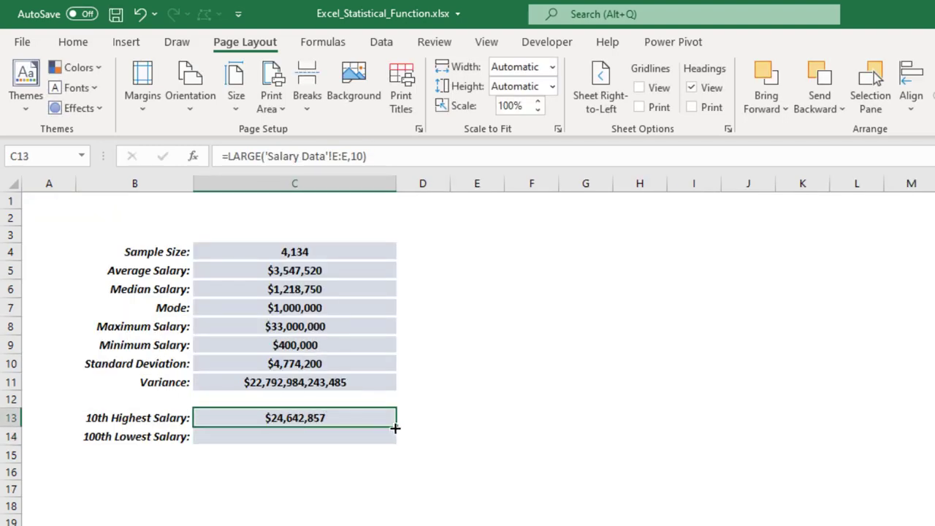
drag(396, 427, 391, 440)
click(281, 438)
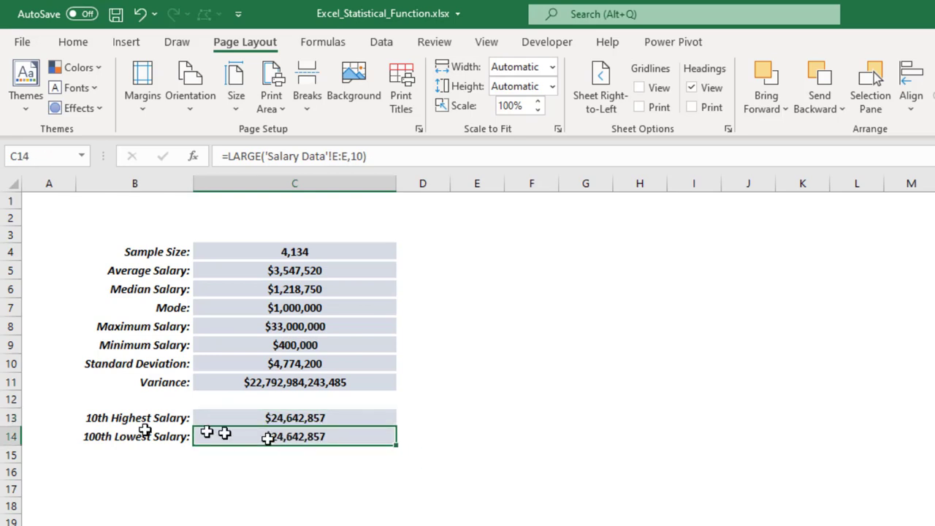
- Replace the LARGE function in C14's formula with SMALL
click(262, 156)
key(BackSpace)
key(BackSpace)
key(BackSpace)
key(BackSpace)
key(BackSpace)
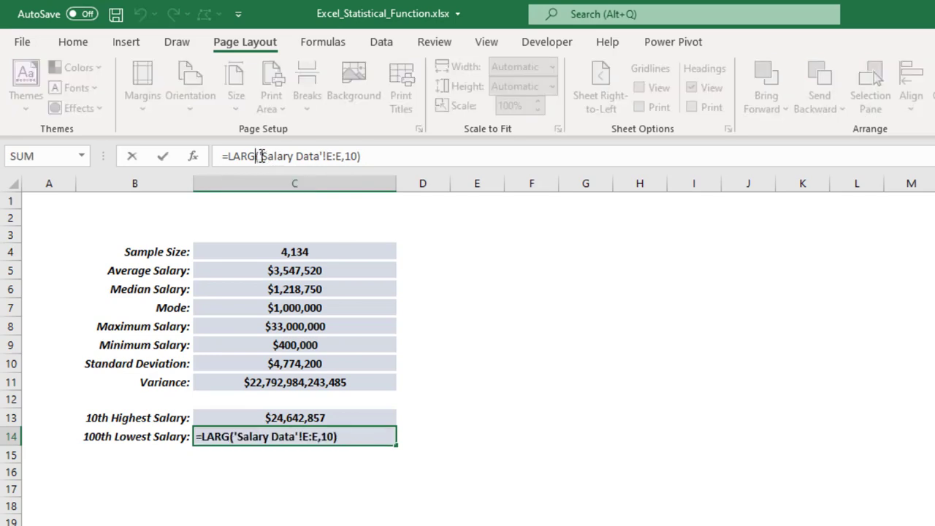
text(small)
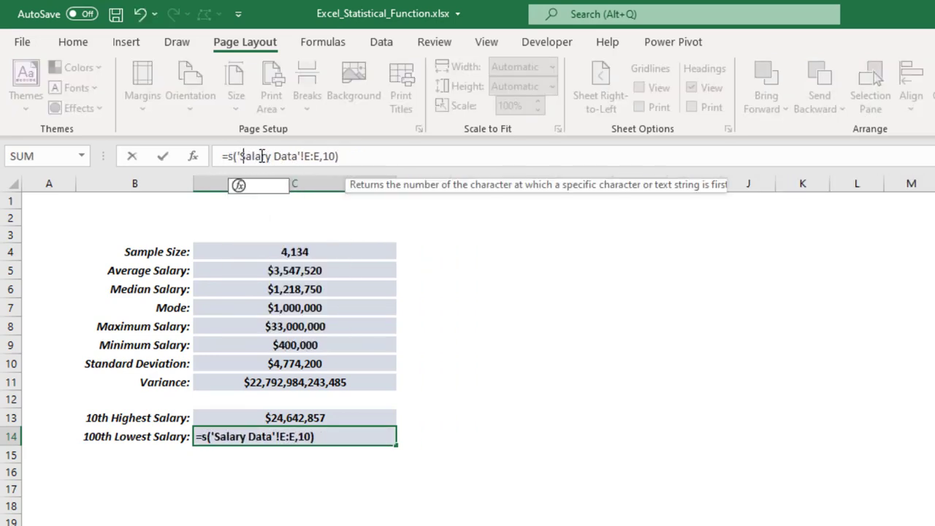
key(Tab)
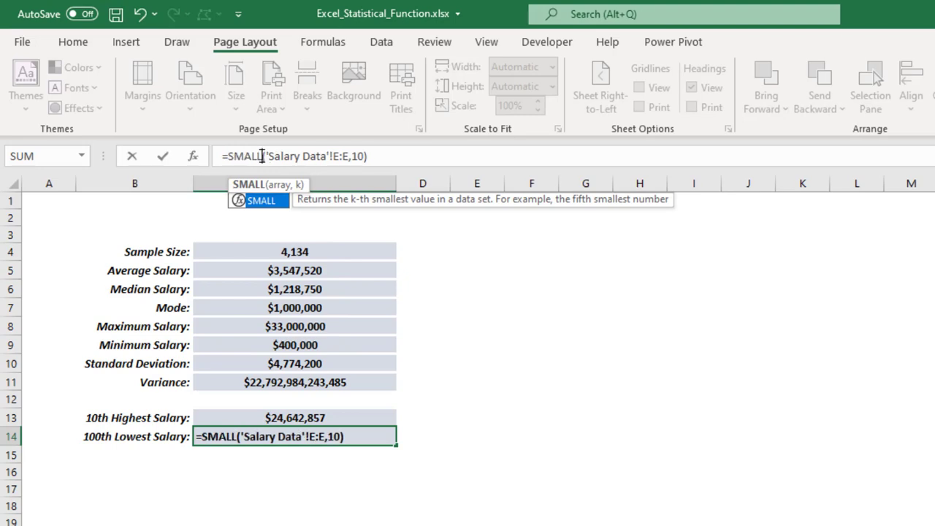
- Set the k argument of the SMALL formula in C14 to 100
key(Right)
key(Right)
key(Right)
key(Right)
key(Right)
key(Right)
key(Right)
key(Right)
key(Right)
key(Right)
key(Right)
key(Right)
key(Right)
key(Right)
key(Right)
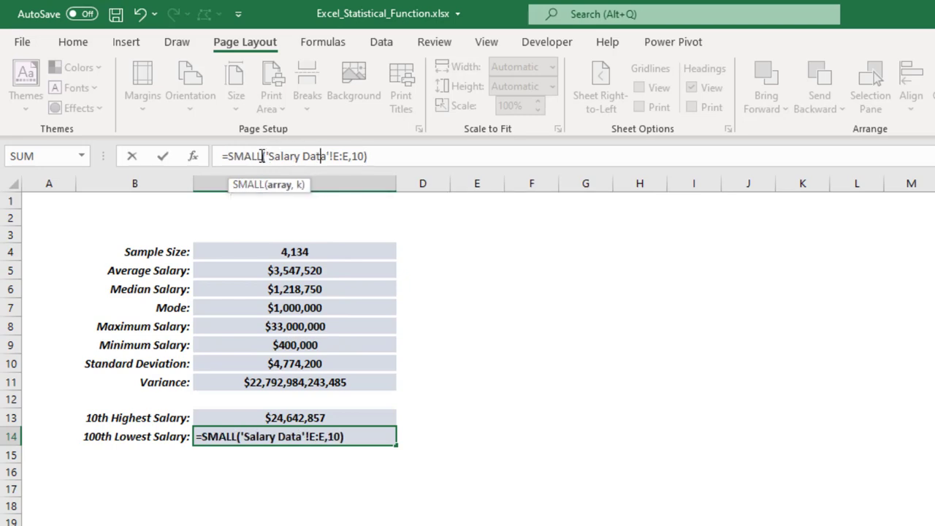
key(Right)
key(Right)
text(0)
key(Right)
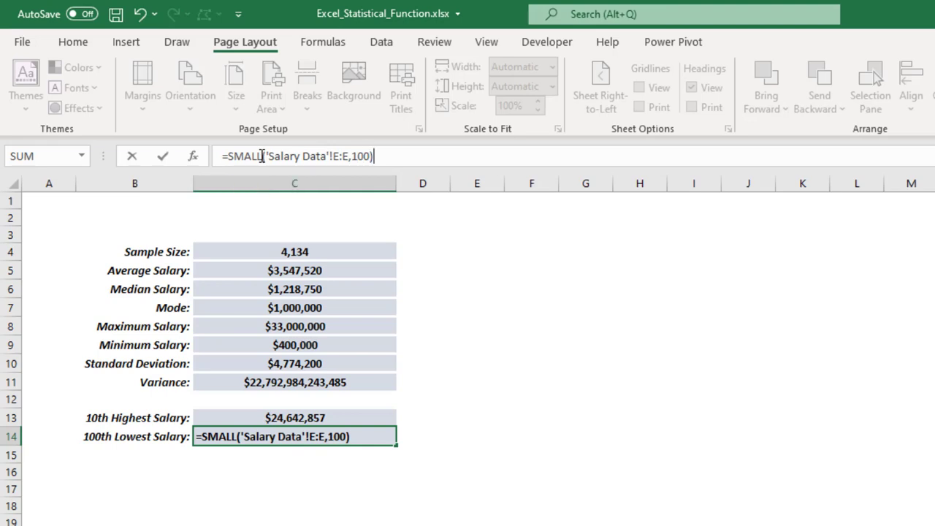
key(Return)
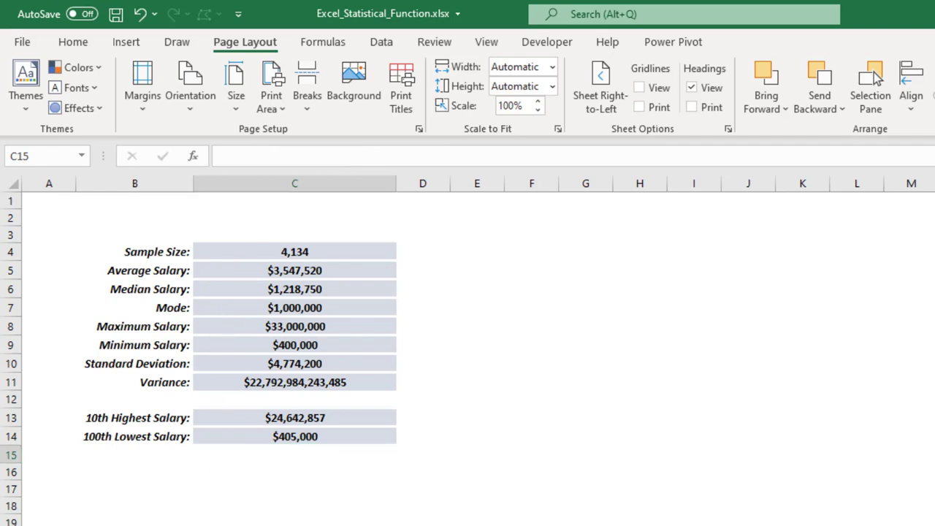
- Calculate the salary rank in F2 of the Salary Data sheet with RANK, ranking E2 against the absolute range $E$2:$E$4135
key(ctrl+Page_Up)
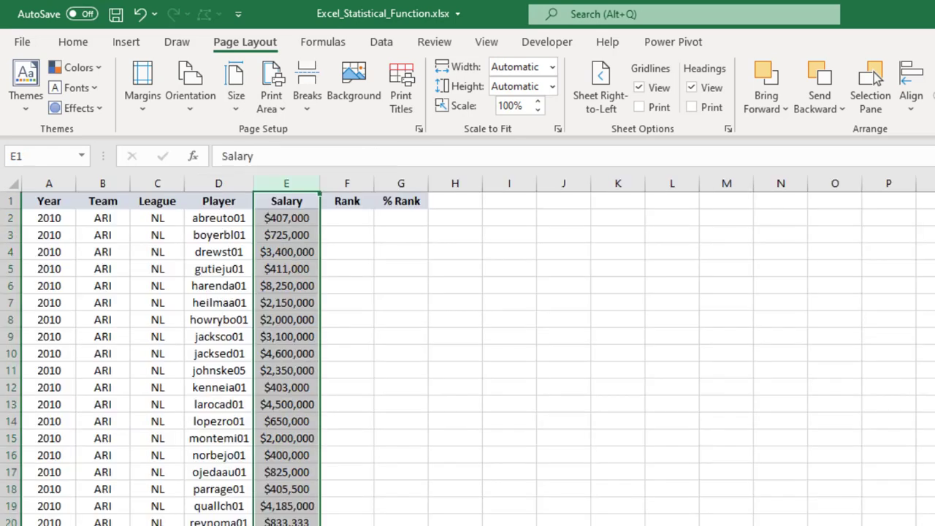
click(349, 221)
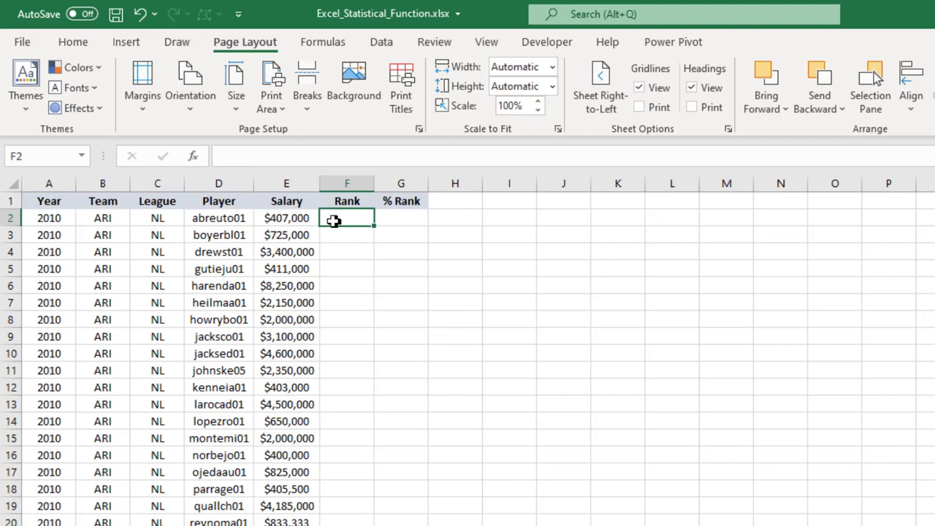
text(=ra)
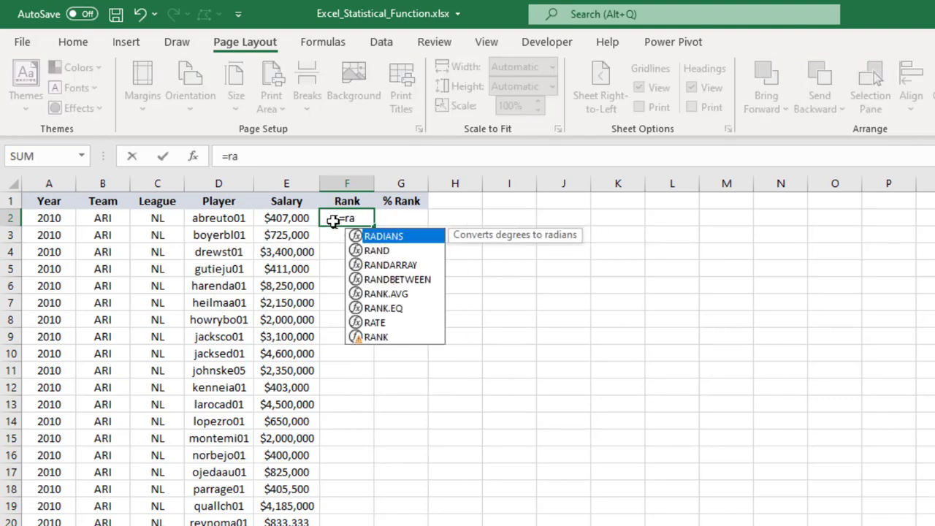
text(nk)
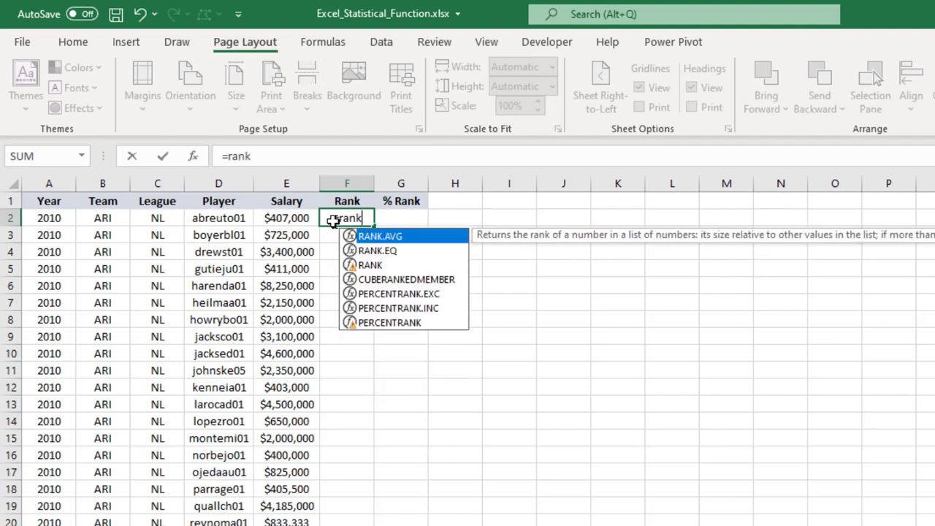
key(Down)
key(Down)
key(Tab)
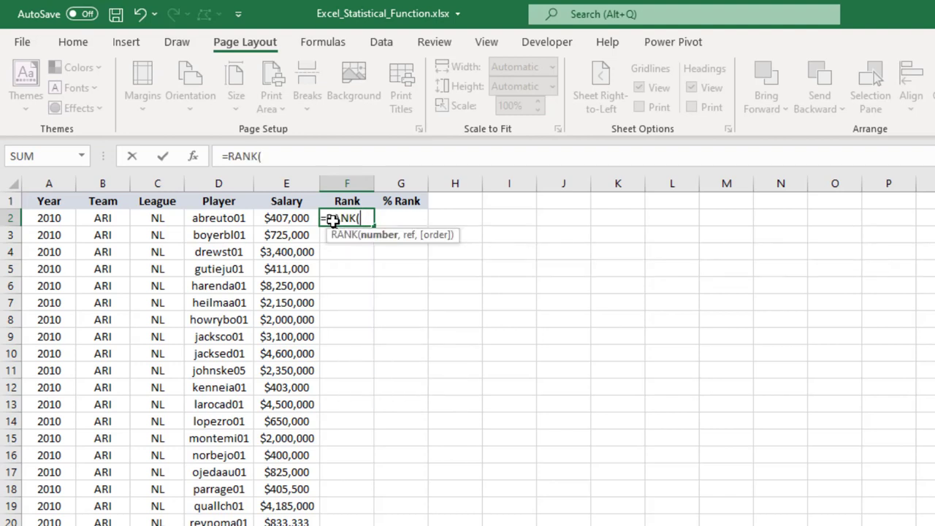
click(282, 221)
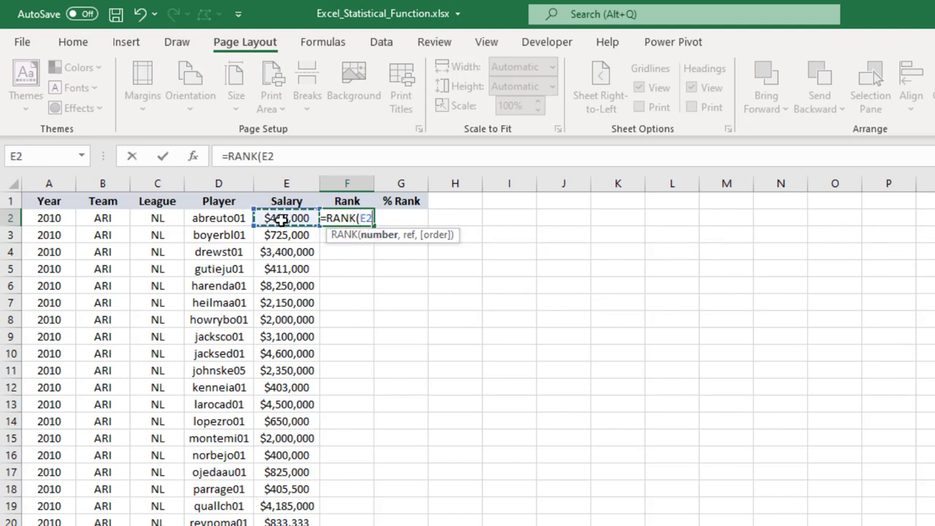
text(,)
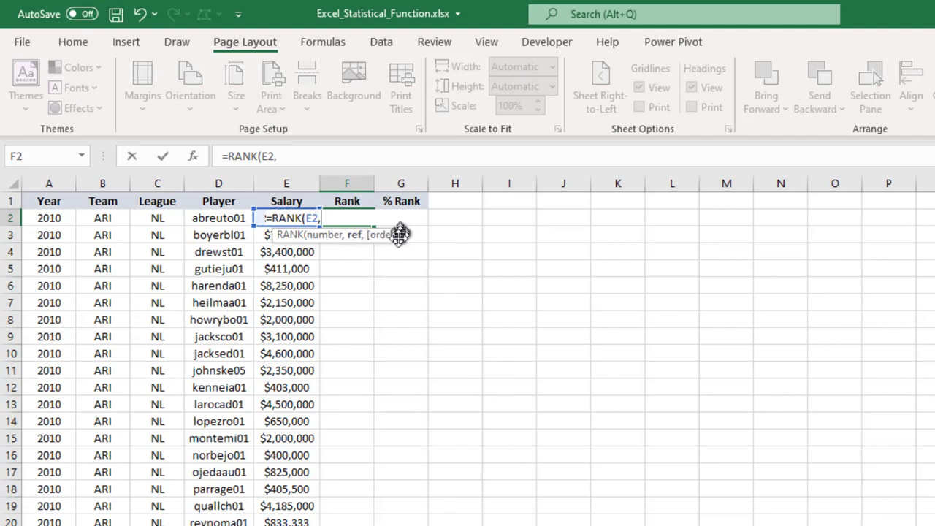
drag(397, 236, 505, 244)
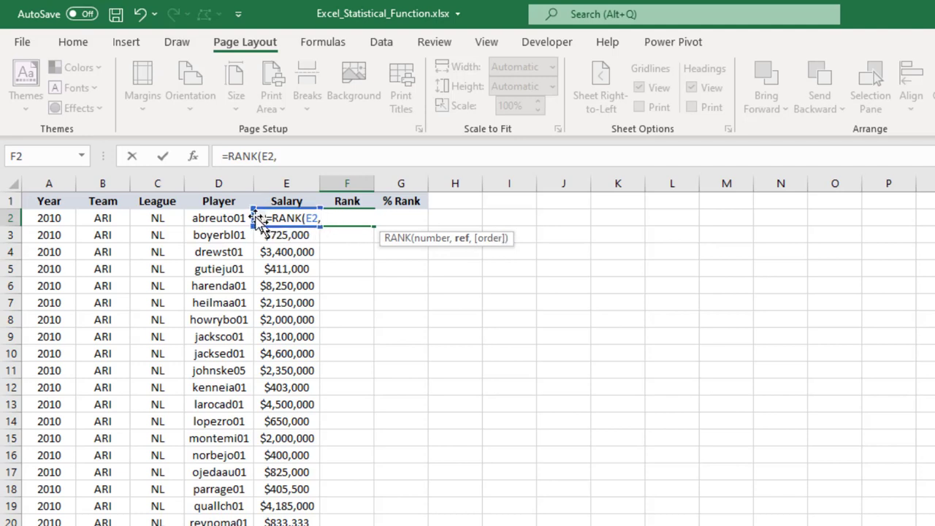
click(260, 219)
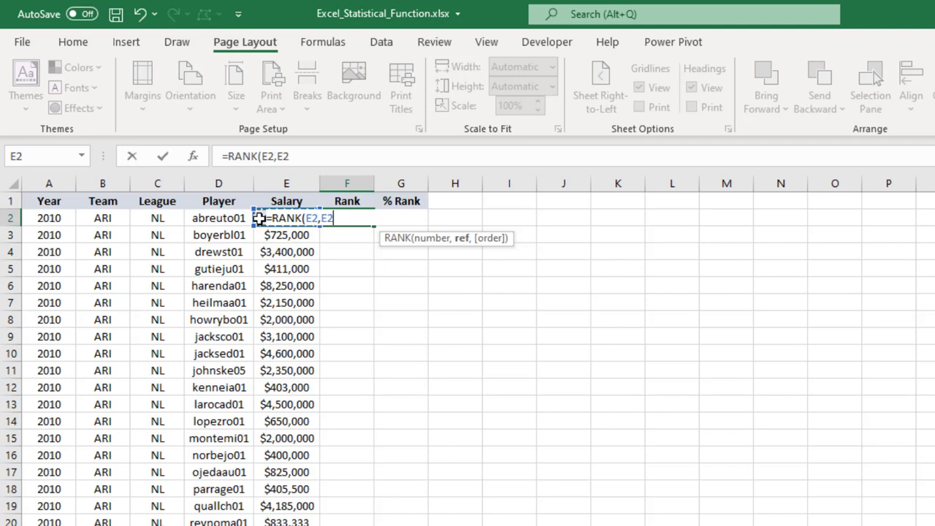
key(ctrl+shift+Down)
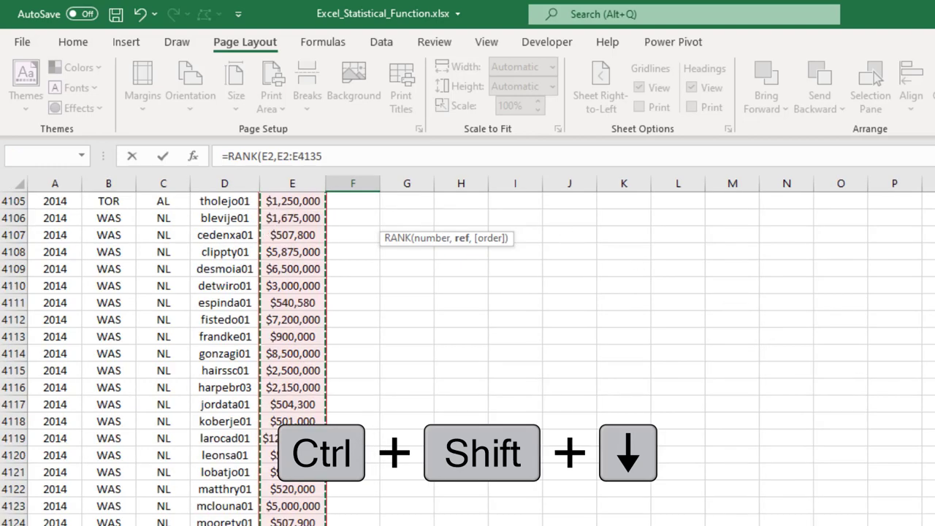
drag(934, 511, 934, 191)
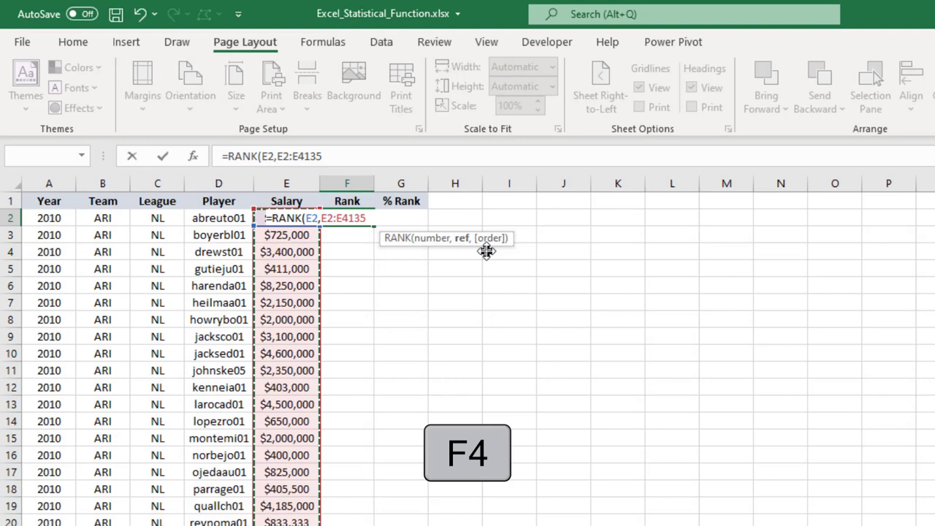
key(F4)
text())
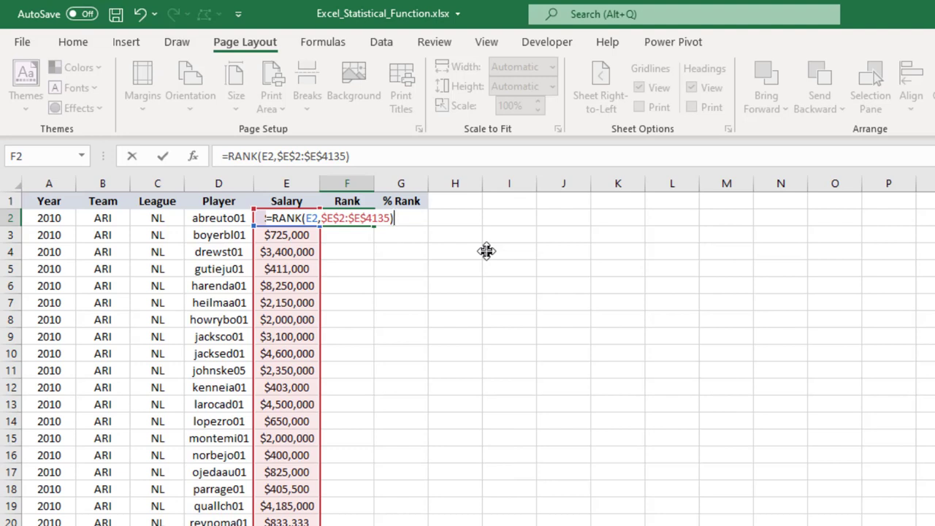
key(Return)
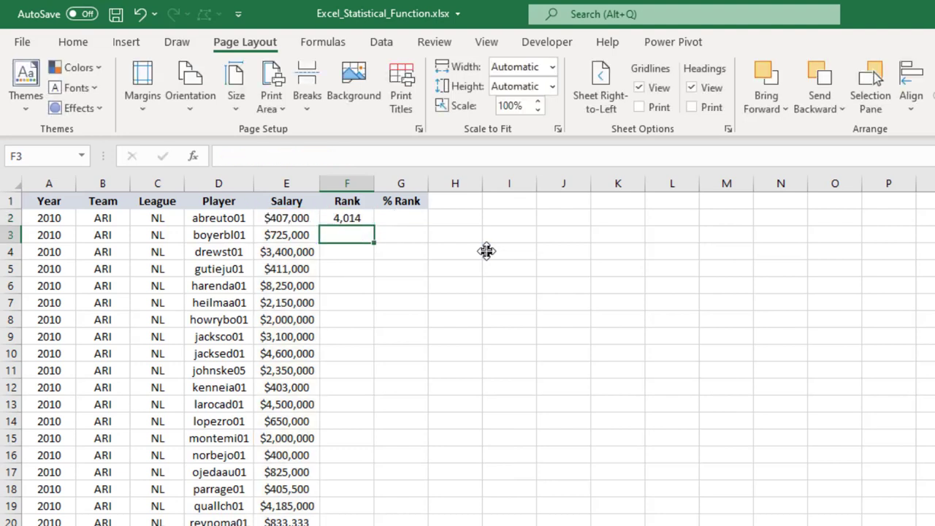
- Fill the RANK formula from F2 down the whole Rank column and check the cell references in F3's formula
click(344, 217)
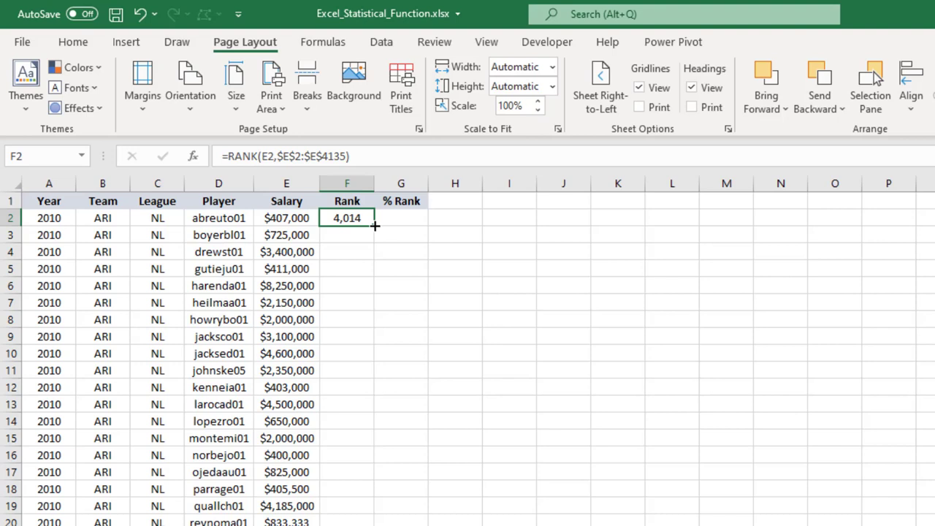
double_click(374, 226)
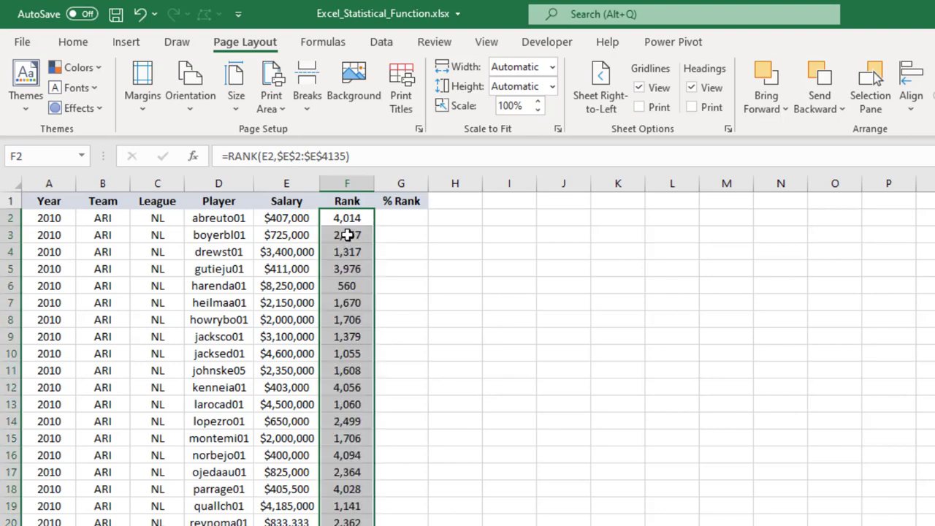
click(347, 235)
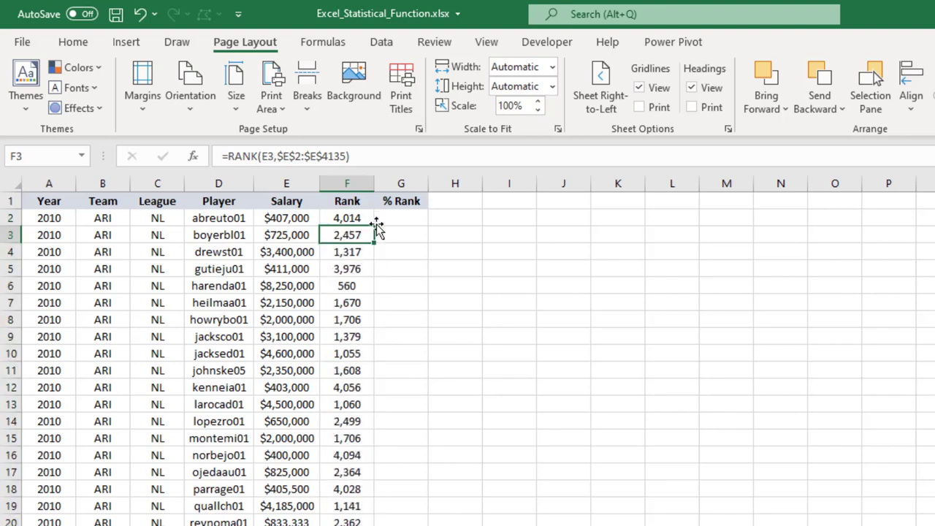
key(F2)
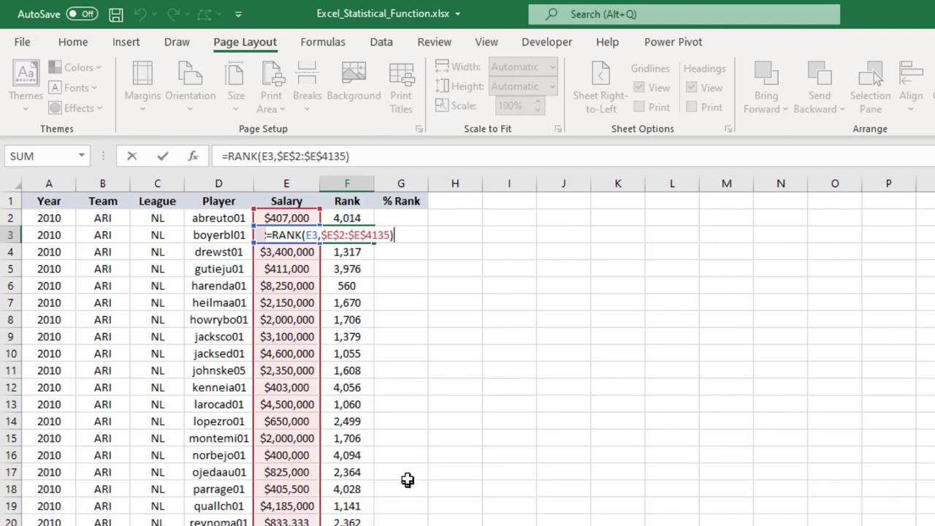
key(ctrl+Return)
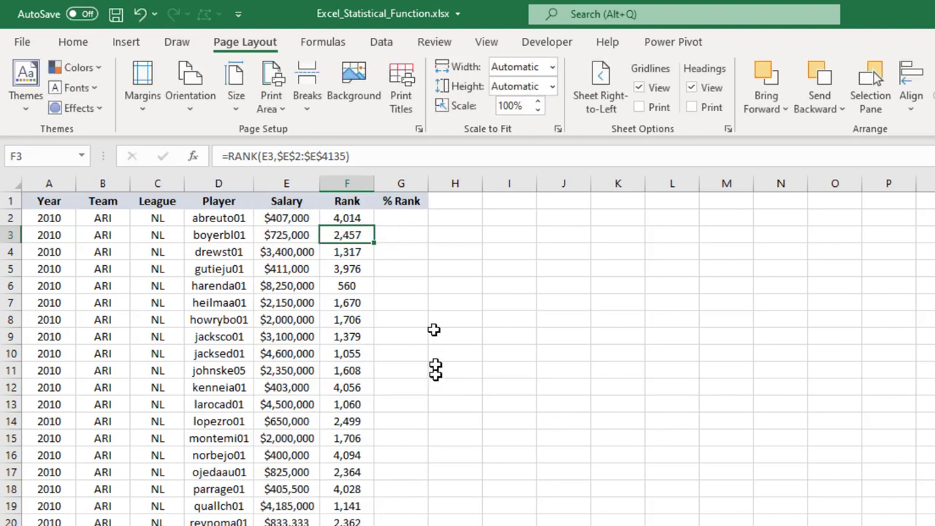
- Calculate the percentage rank in G2 with PERCENTRANK, using the absolute array $E$2:$E$4135 and E2 as the x value
click(393, 216)
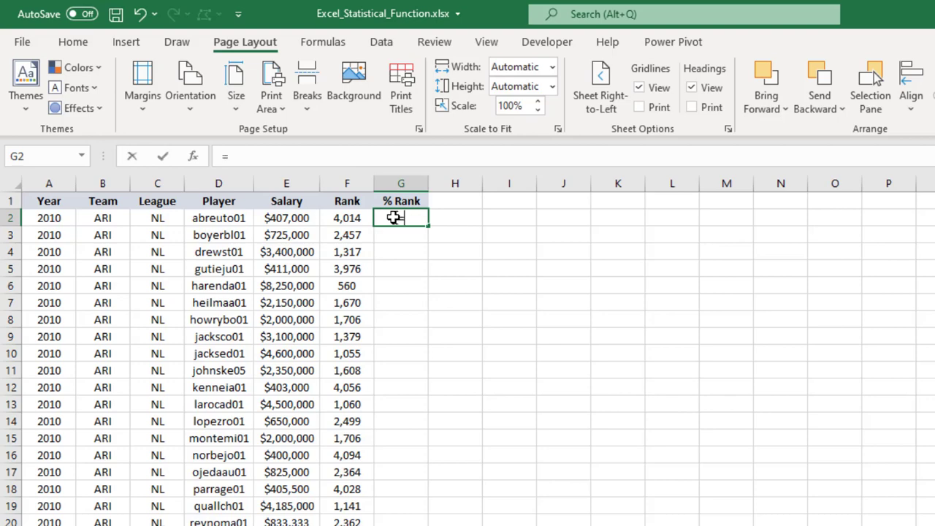
text(=perc)
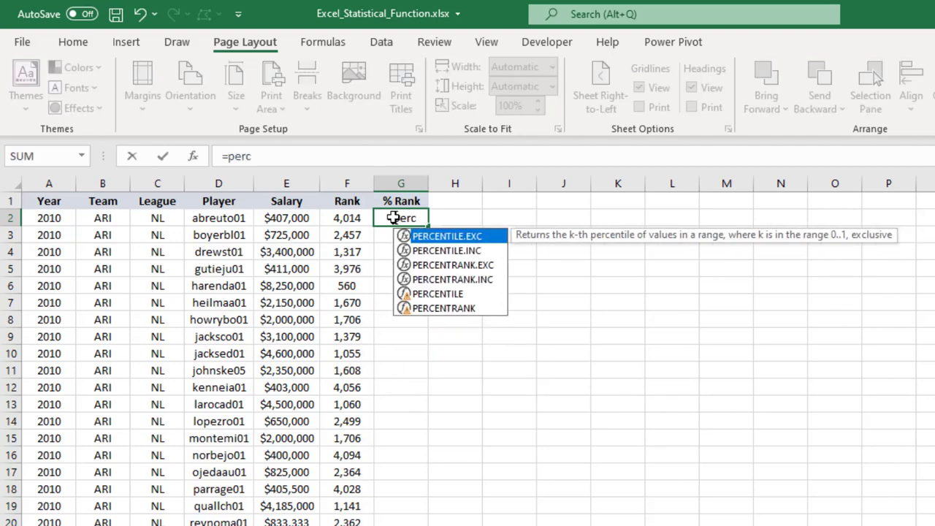
key(Down)
key(Down)
key(Down)
key(Down)
key(Down)
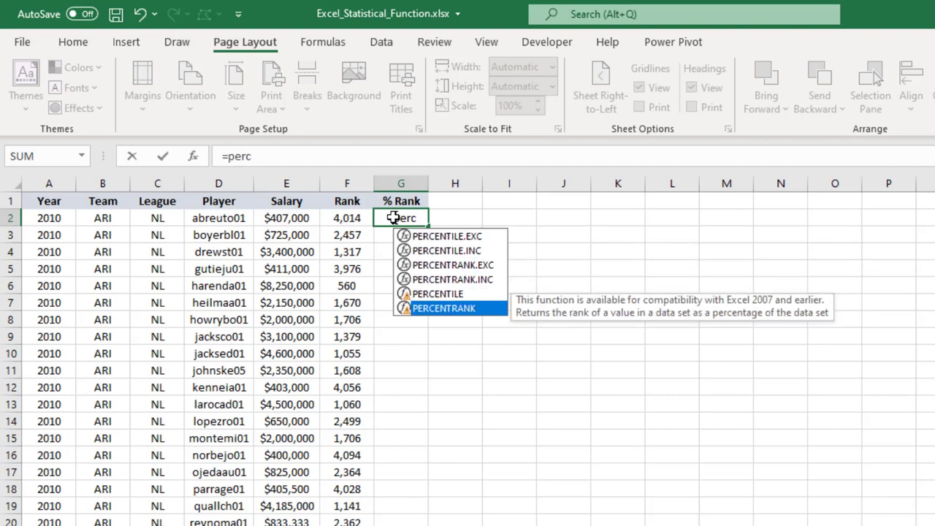
key(Tab)
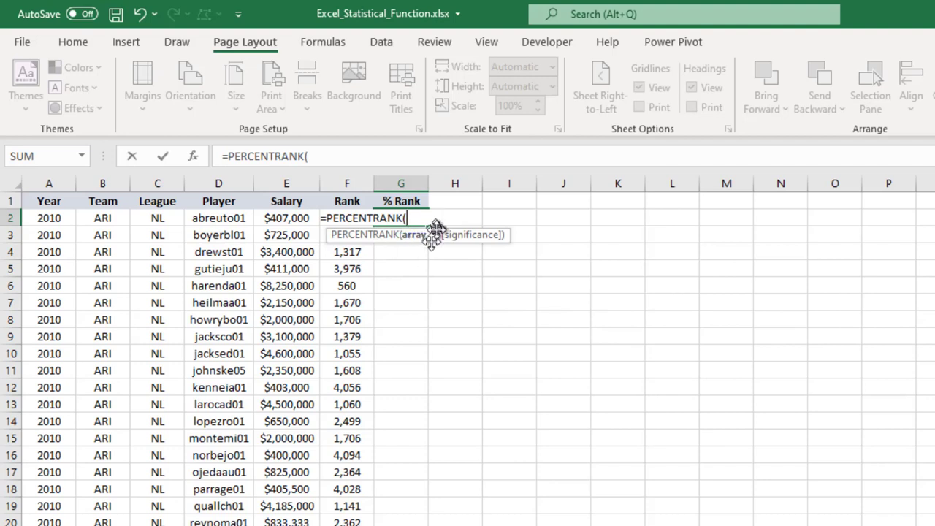
click(290, 217)
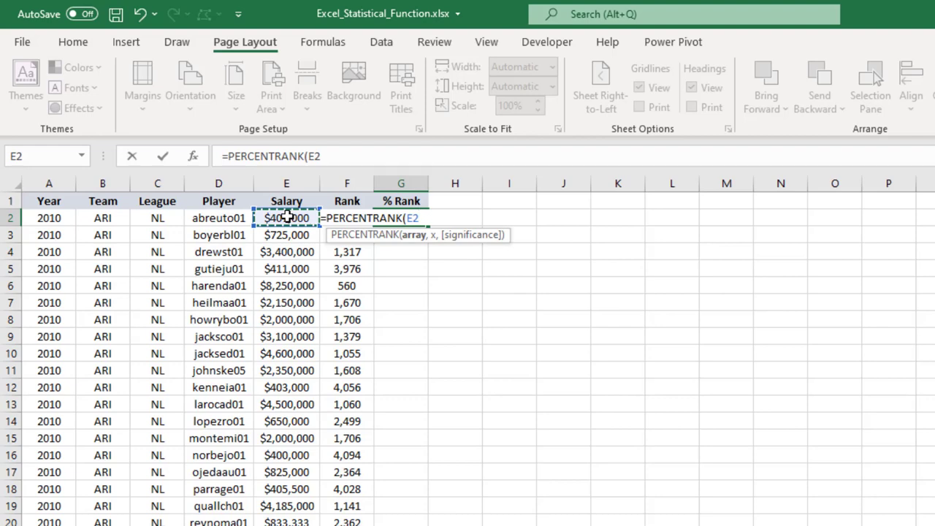
key(ctrl+shift+Down)
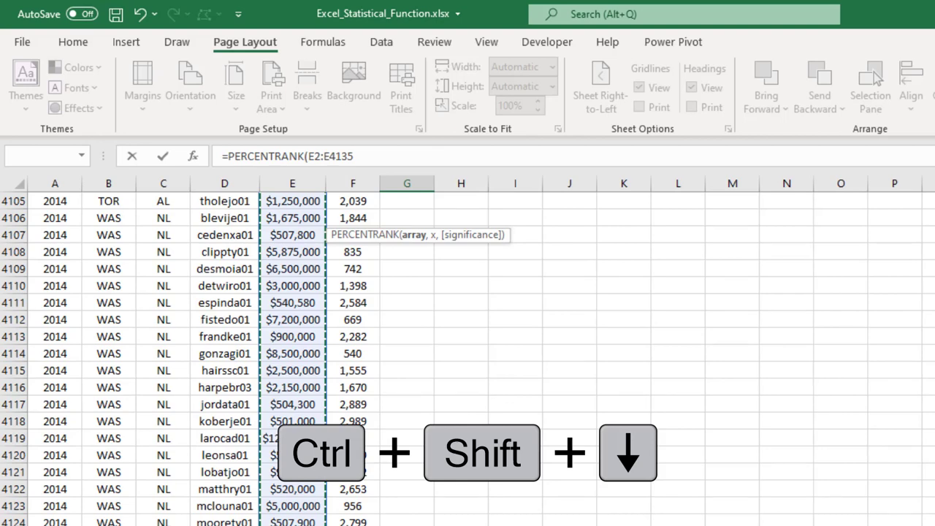
key(ctrl+BackSpace)
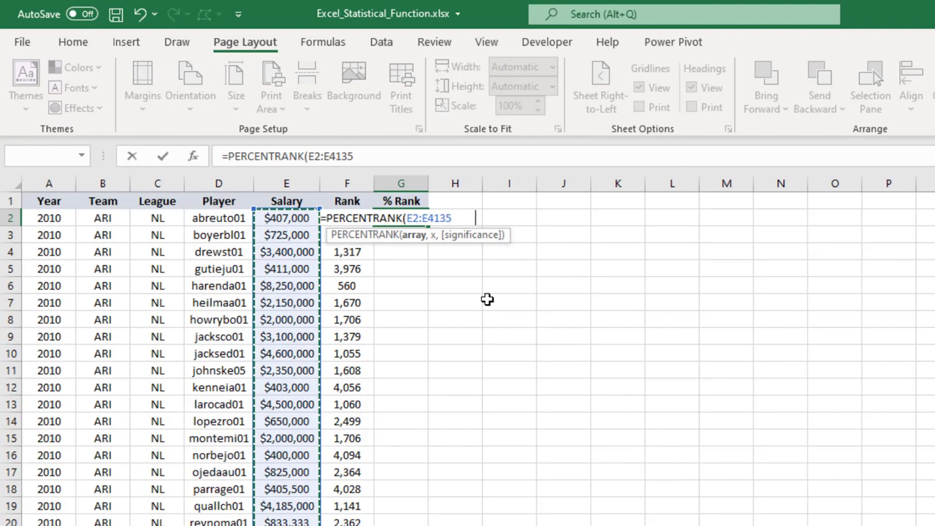
key(F4)
text(,)
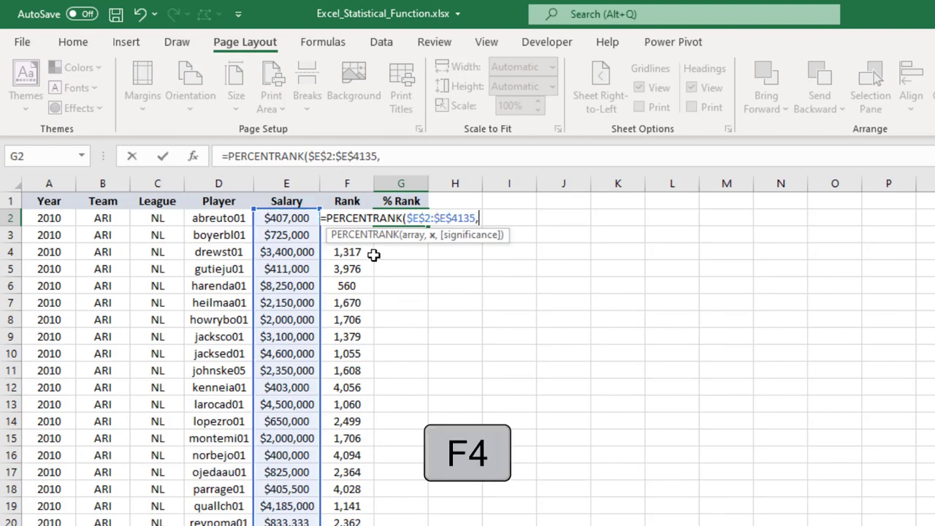
click(278, 218)
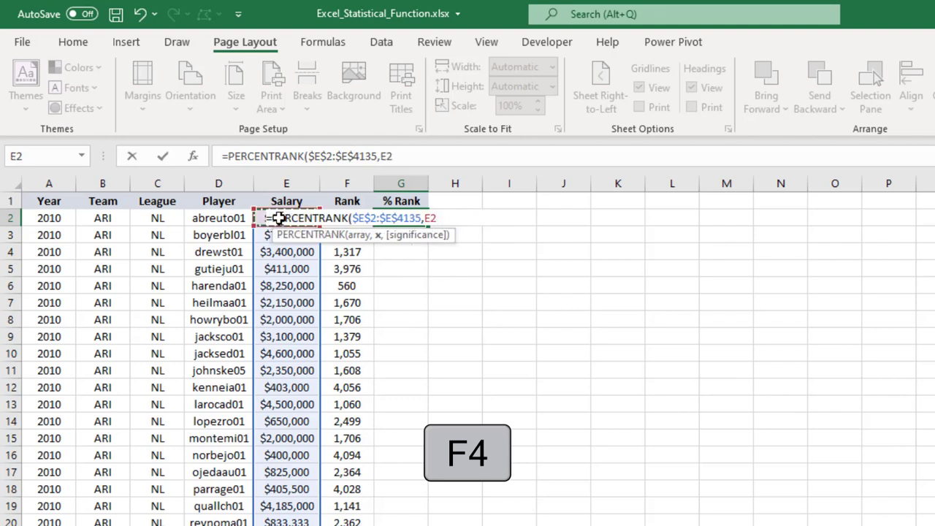
text())
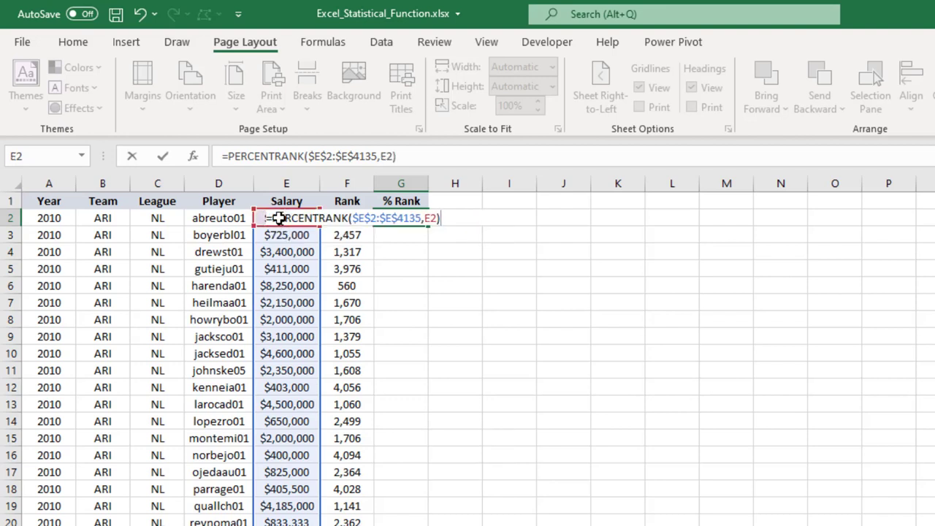
key(Return)
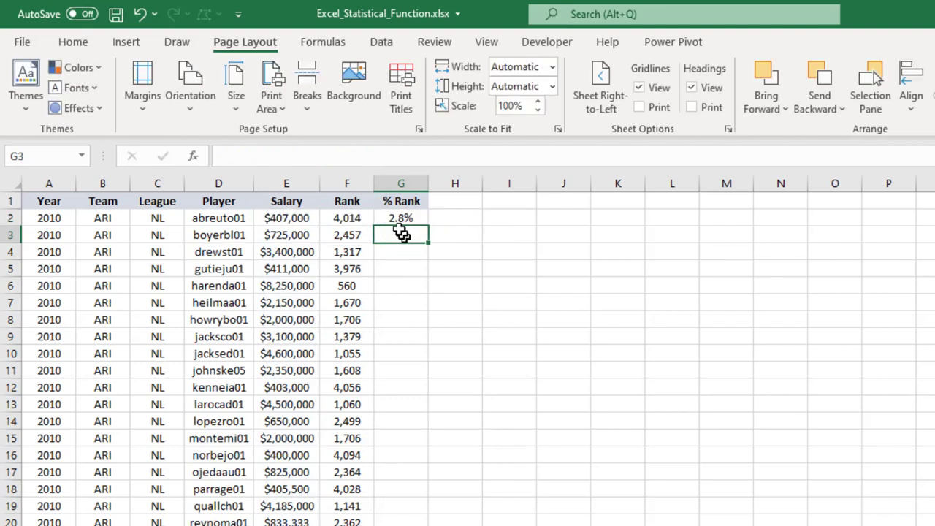
- Fill the PERCENTRANK formula from G2 down the whole % Rank column and compare the cell references in G2 and G3
click(393, 218)
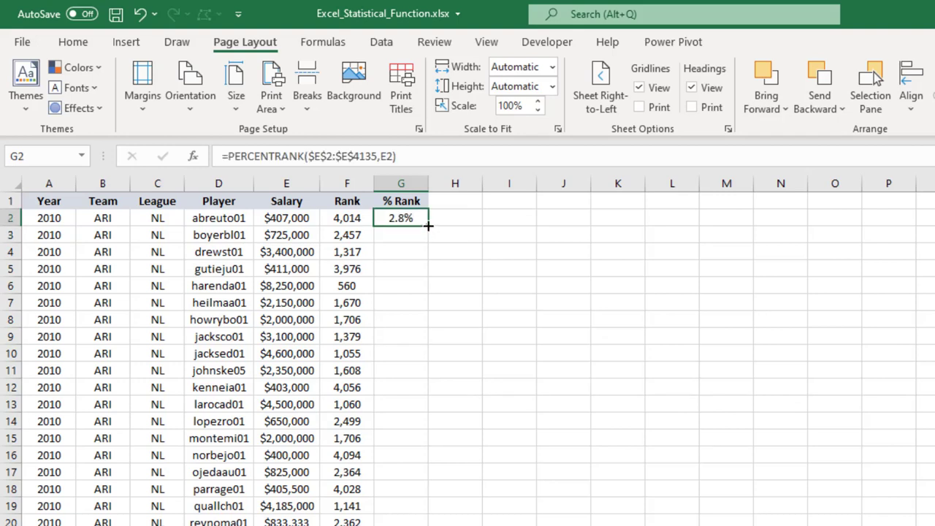
double_click(429, 225)
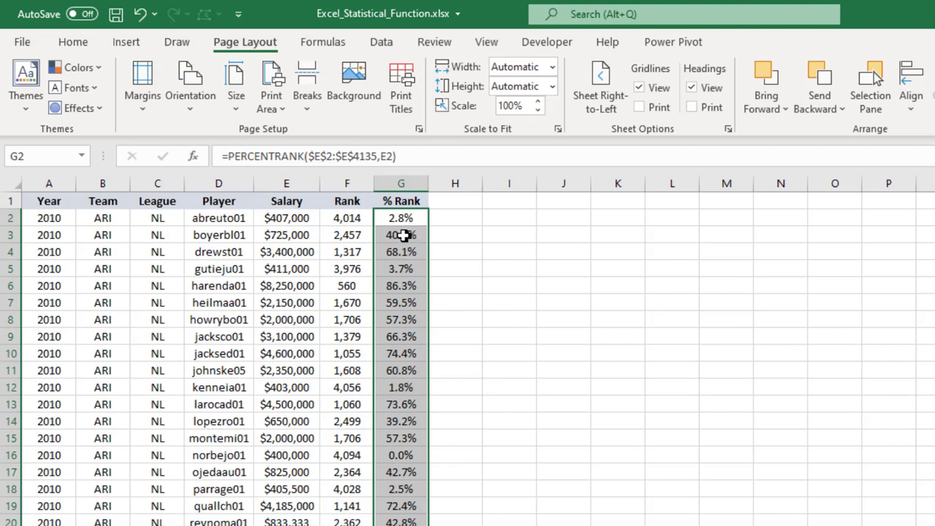
click(403, 234)
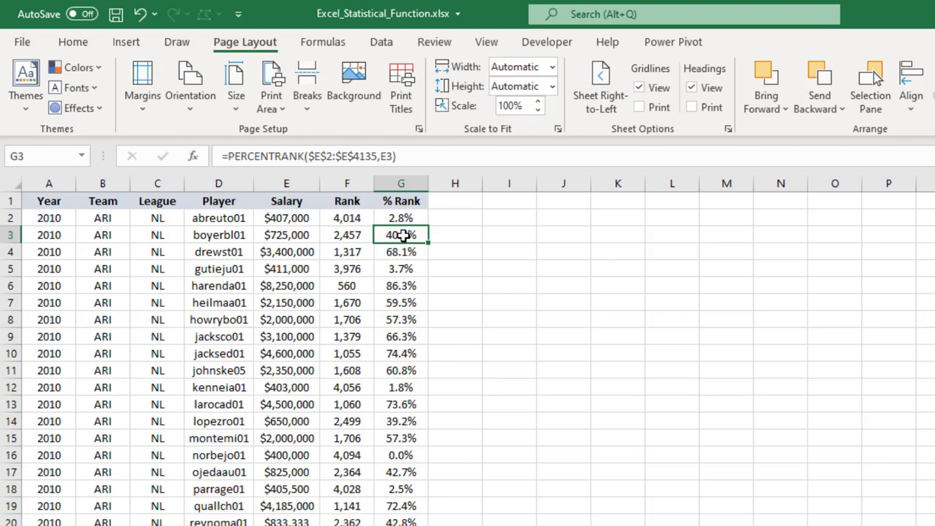
key(Up)
key(Down)
key(Up)
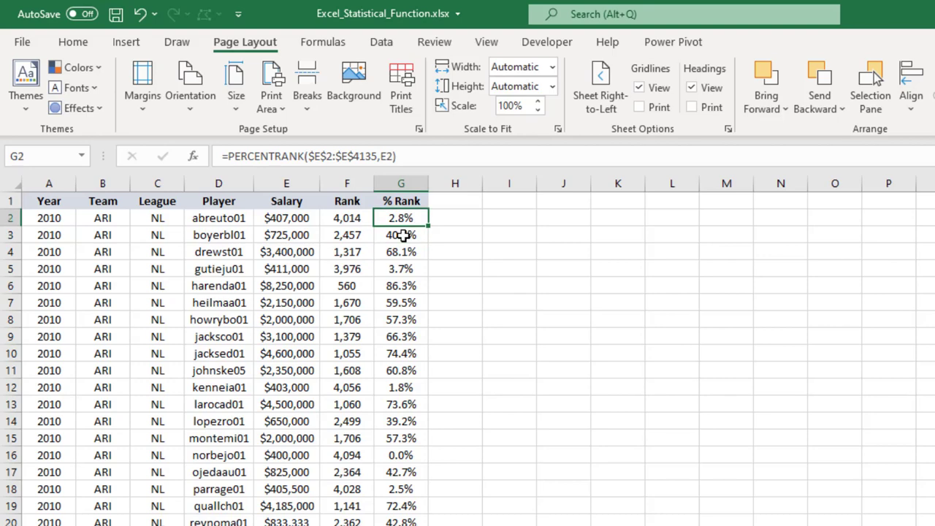